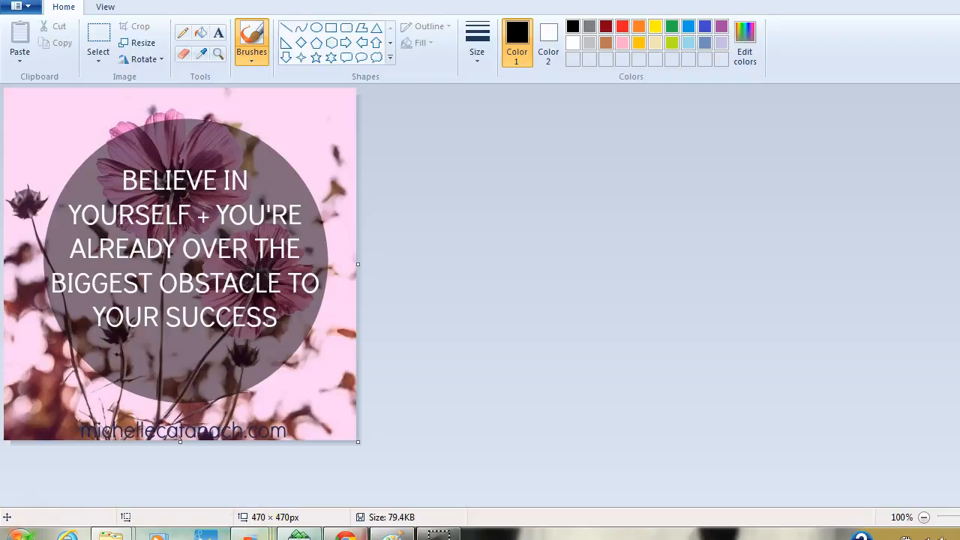
# - Switch to the PicMonkey home page in the browser and look over its editing options
pyautogui.click(346, 534)
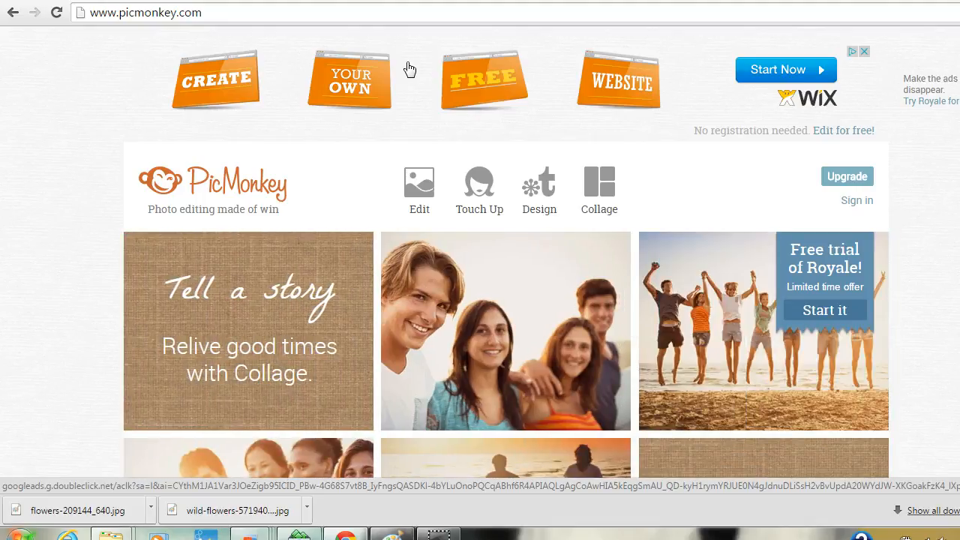
pyautogui.moveTo(541, 183)
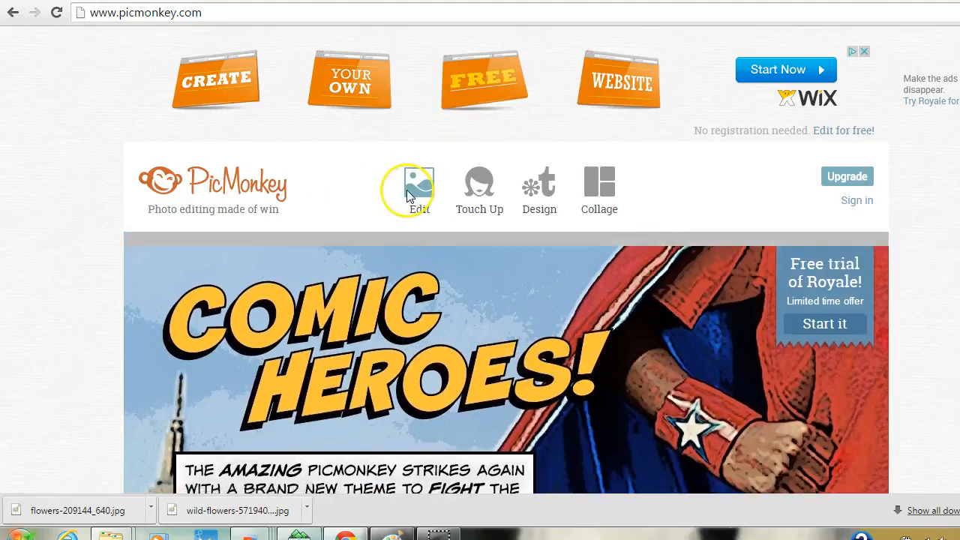
pyautogui.moveTo(406, 190)
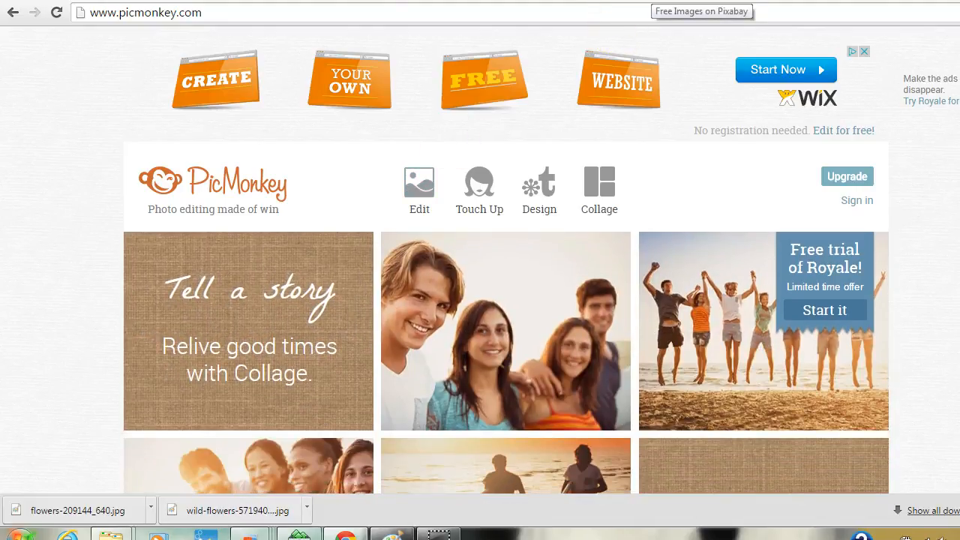
# - Switch to Pixabay and search the free images for "happy child"
pyautogui.click(653, 1)
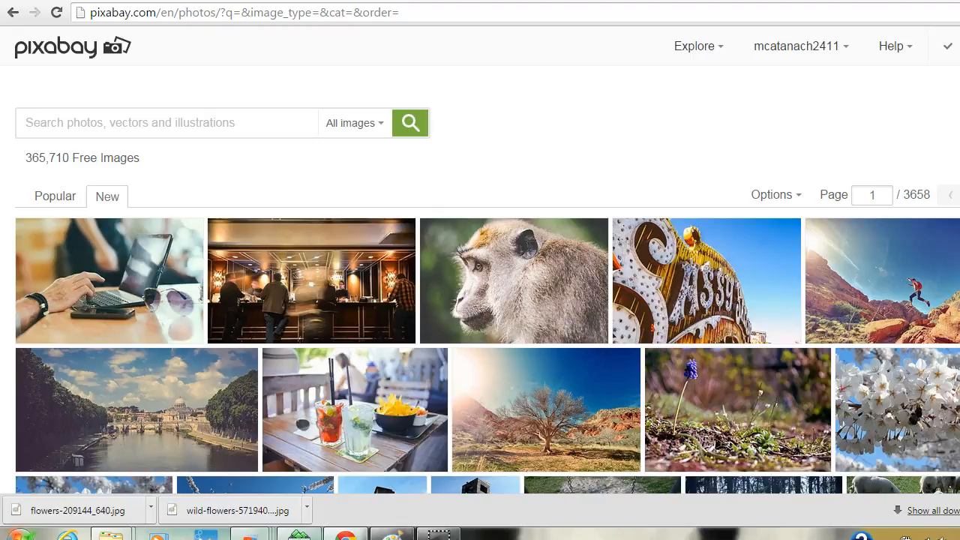
pyautogui.click(147, 124)
pyautogui.write('h')
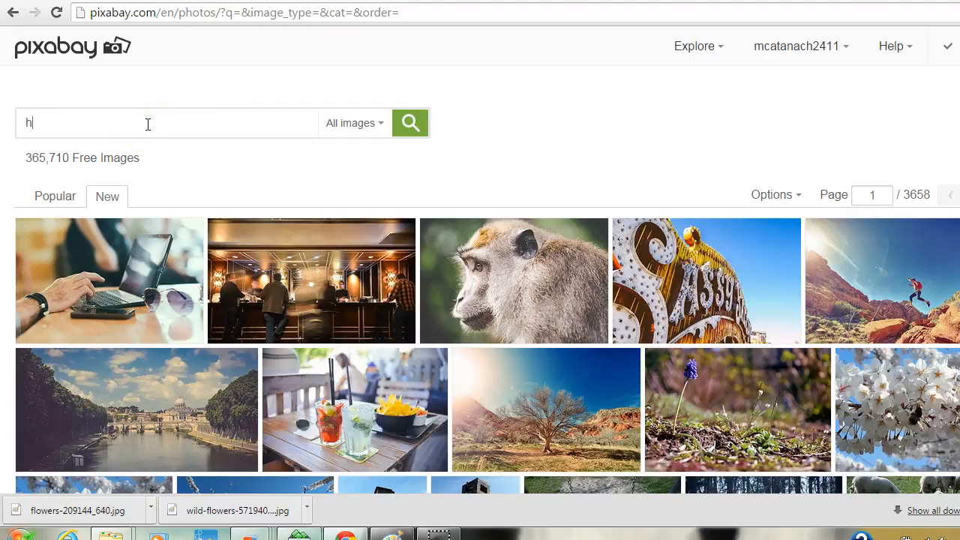
pyautogui.write('appy child')
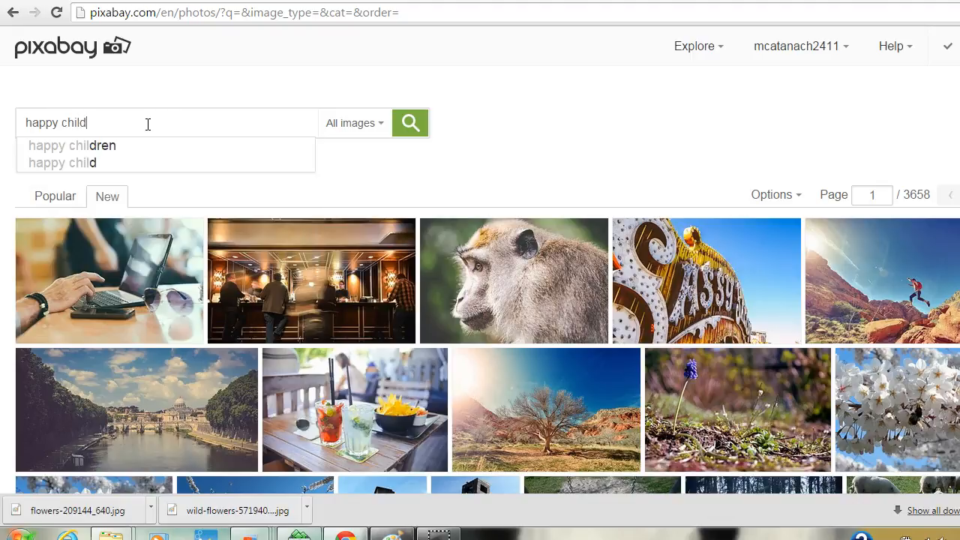
pyautogui.press('Return')
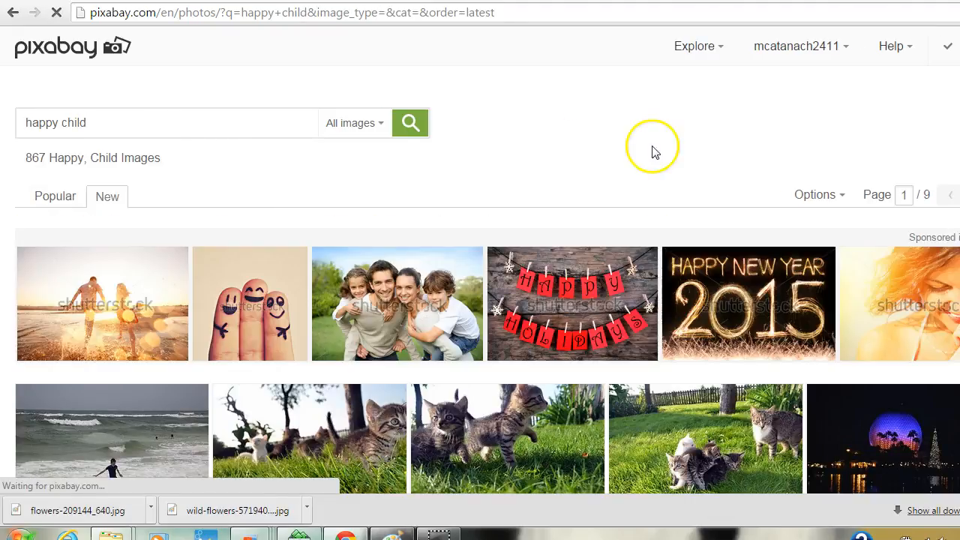
# - Open the photo of the blonde child beside the blue slide and examine its download sizes, license and details
pyautogui.scroll(-1, 481, 260)
pyautogui.scroll(-3, 480, 260)
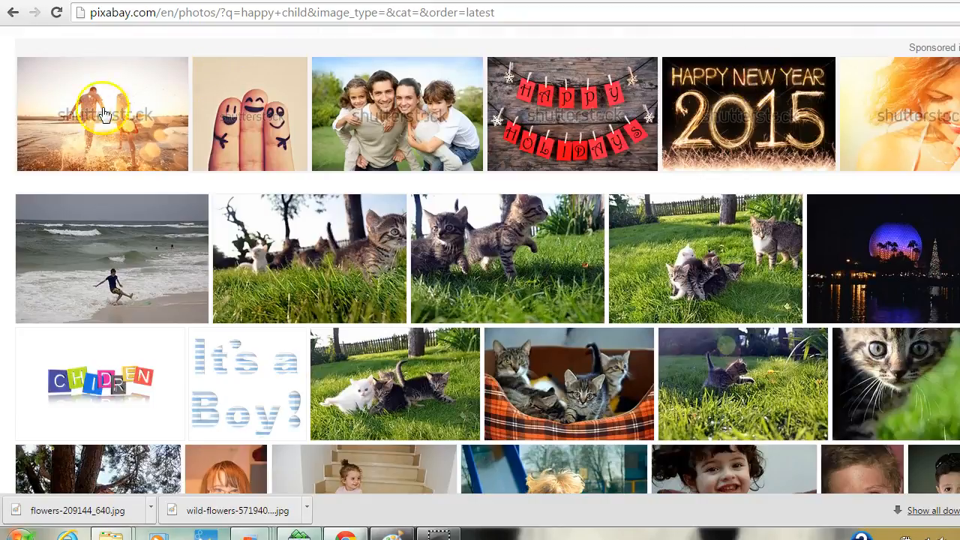
pyautogui.moveTo(398, 117)
pyautogui.scroll(-3, 864, 341)
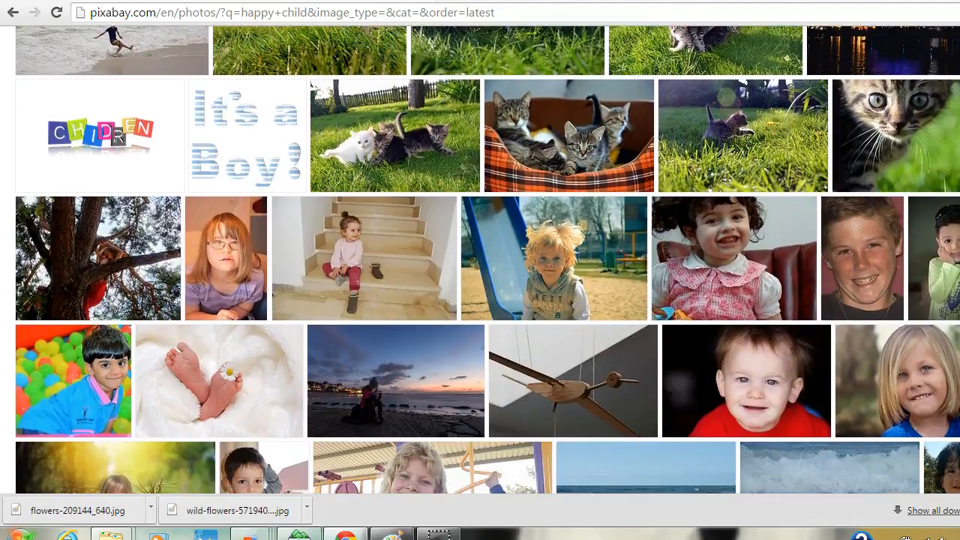
pyautogui.click(559, 261)
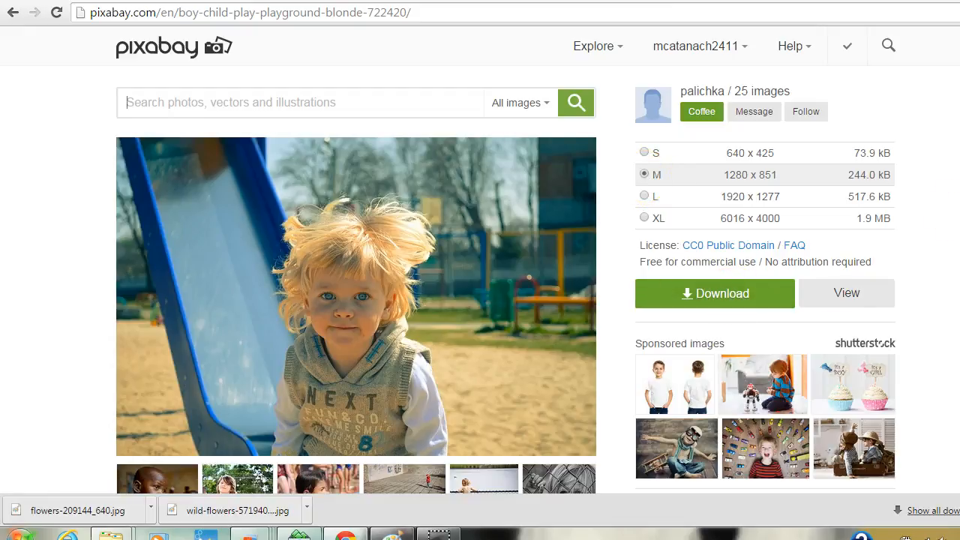
pyautogui.scroll(-3, 888, 343)
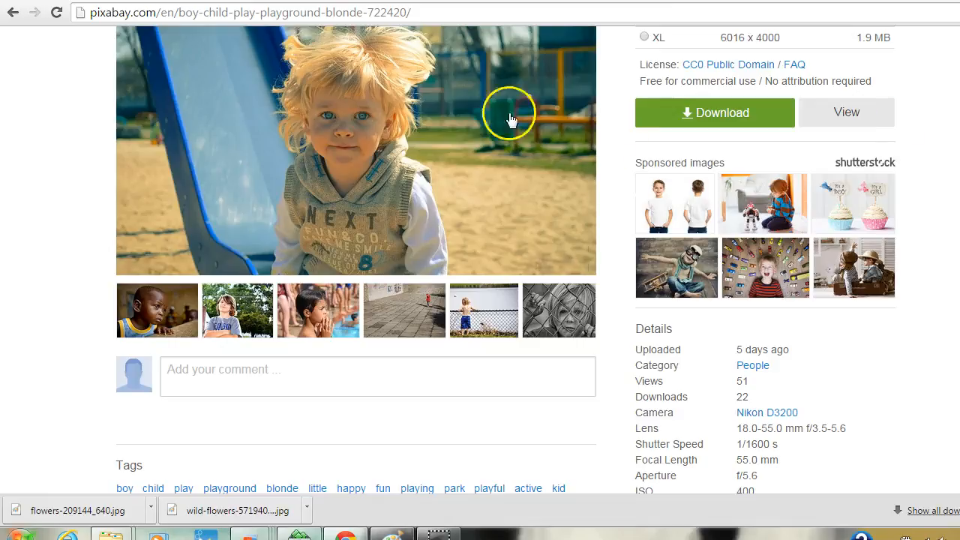
pyautogui.click(192, 381)
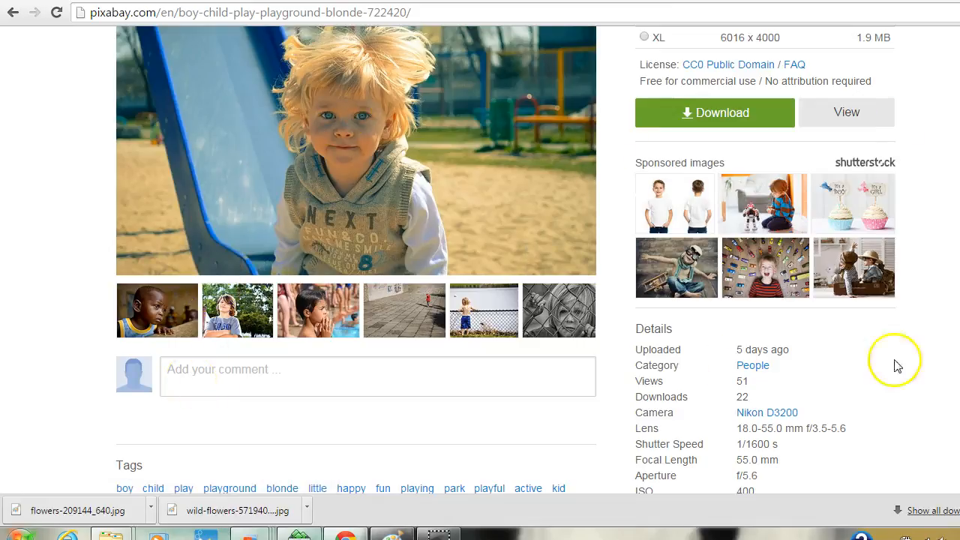
pyautogui.scroll(3, 480, 260)
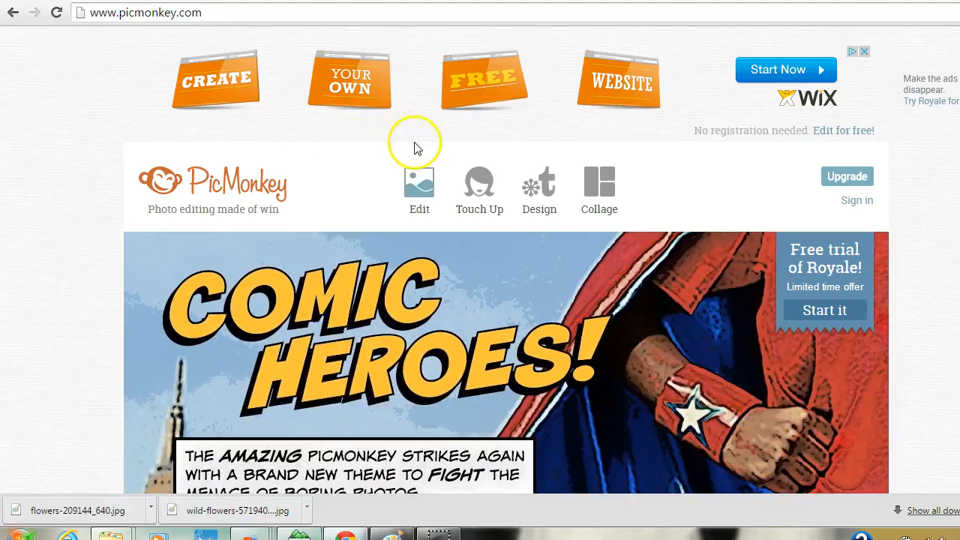
# - Return to PicMonkey and open the photo flowers-209144_640 from the computer's desktop for editing
pyautogui.moveTo(420, 183)
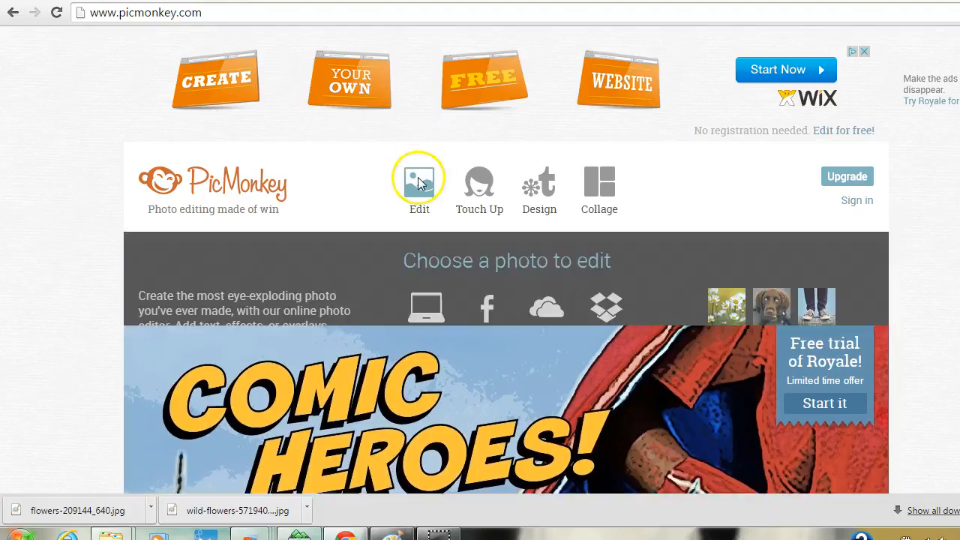
pyautogui.click(427, 321)
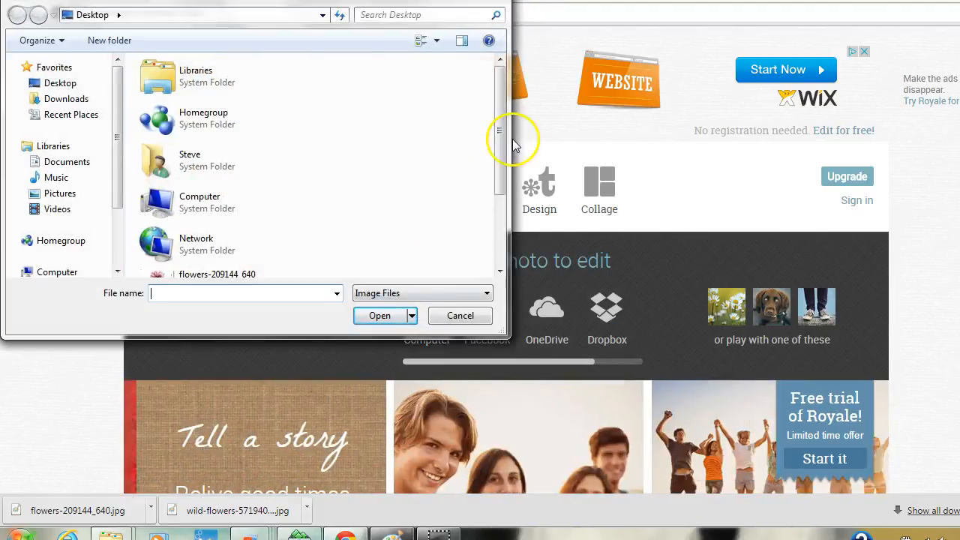
pyautogui.moveTo(501, 95); pyautogui.dragTo(503, 171)
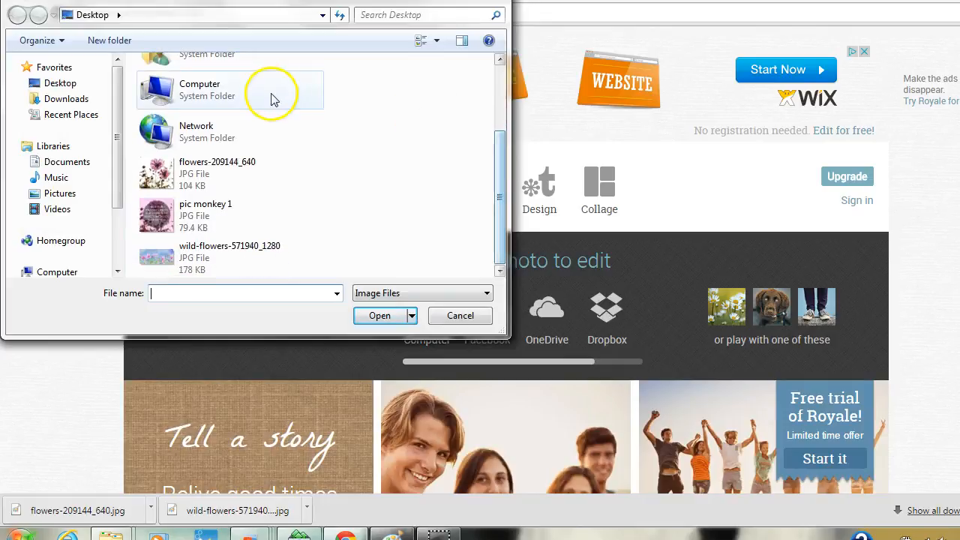
pyautogui.doubleClick(209, 169)
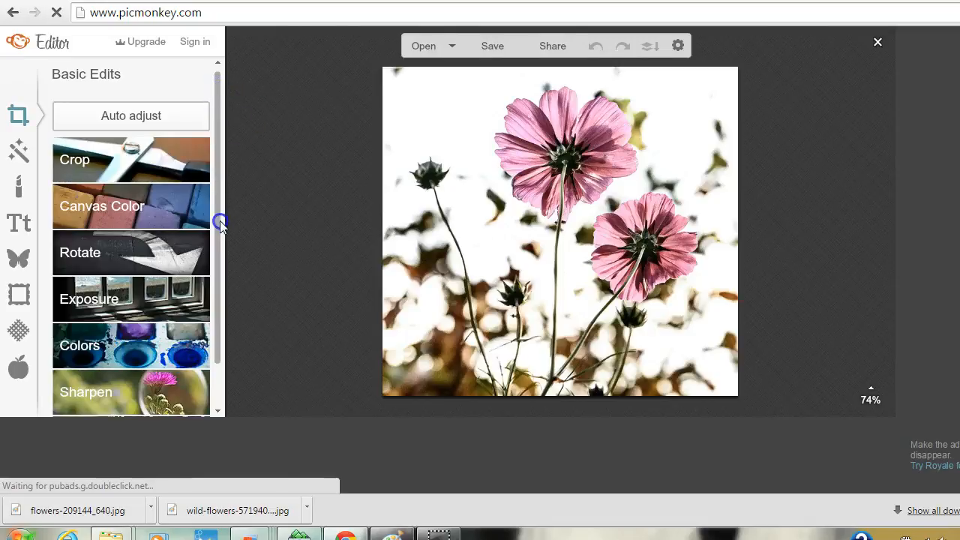
# - Resize the flower photo to a height of 470 pixels, keeping its proportions
pyautogui.scroll(-1, 220, 219)
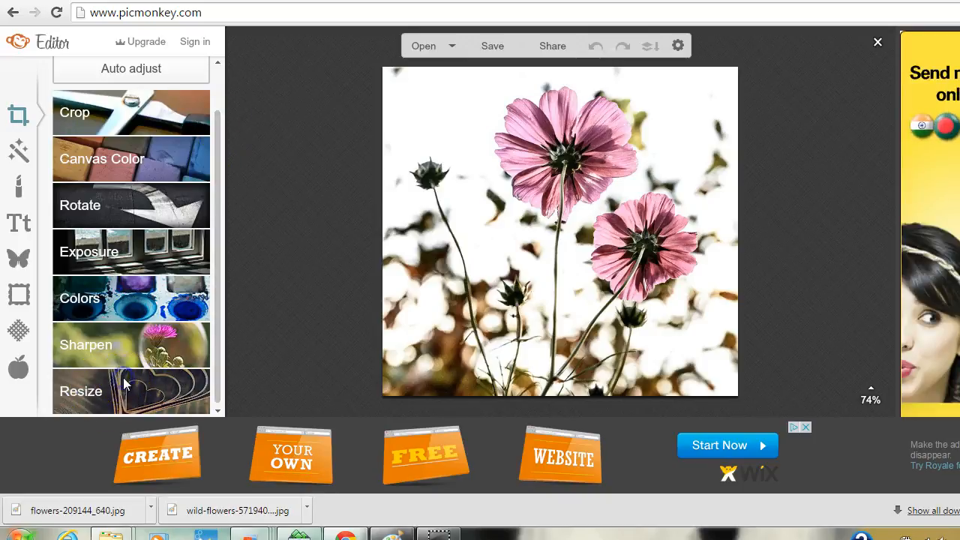
pyautogui.click(124, 385)
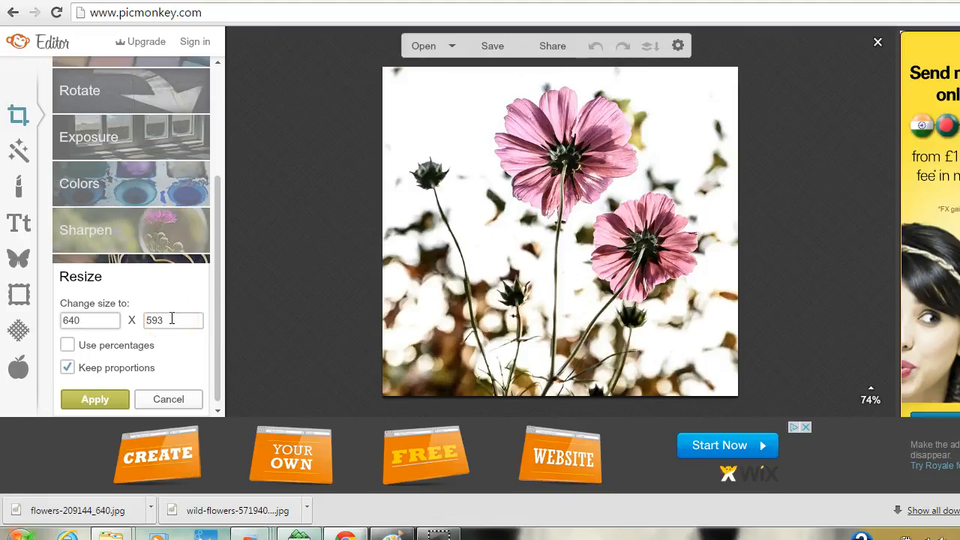
pyautogui.moveTo(179, 319); pyautogui.dragTo(145, 320)
pyautogui.write('470')
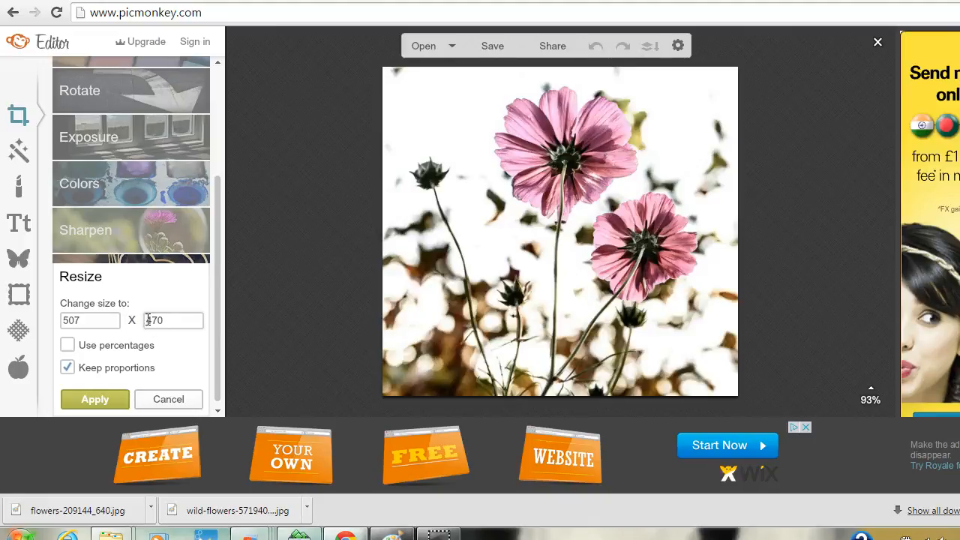
pyautogui.click(101, 399)
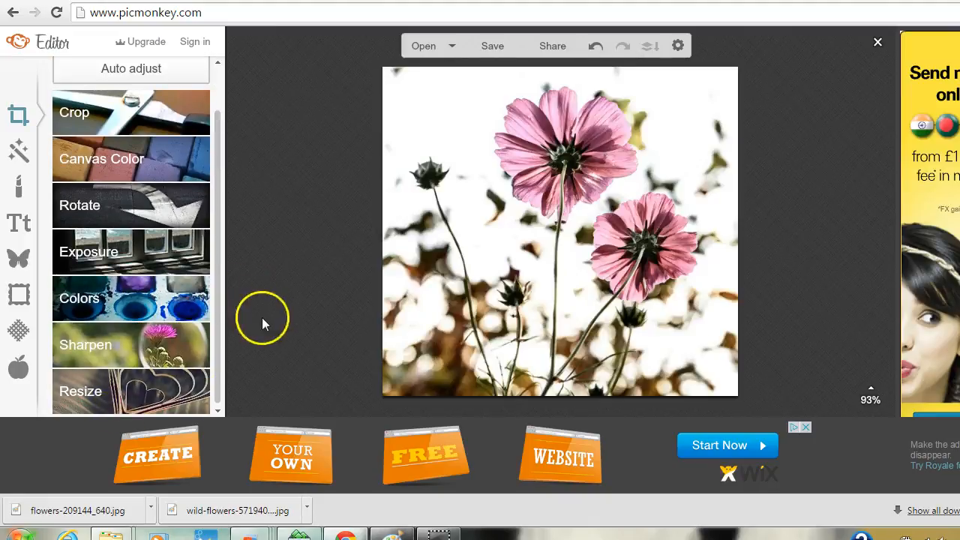
# - Crop the photo to 470 x 470 pixels, trimming the excess from its left edge
pyautogui.scroll(1, 214, 355)
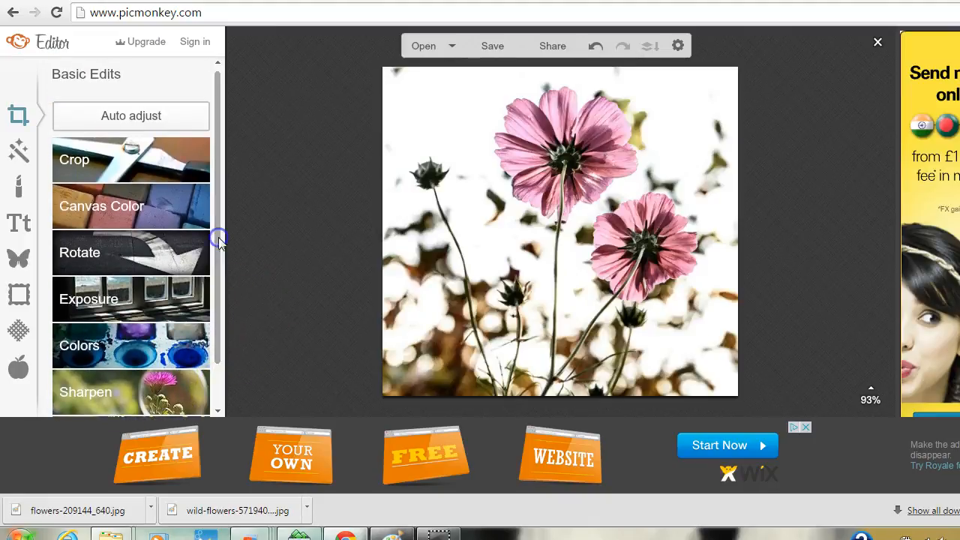
pyautogui.click(134, 164)
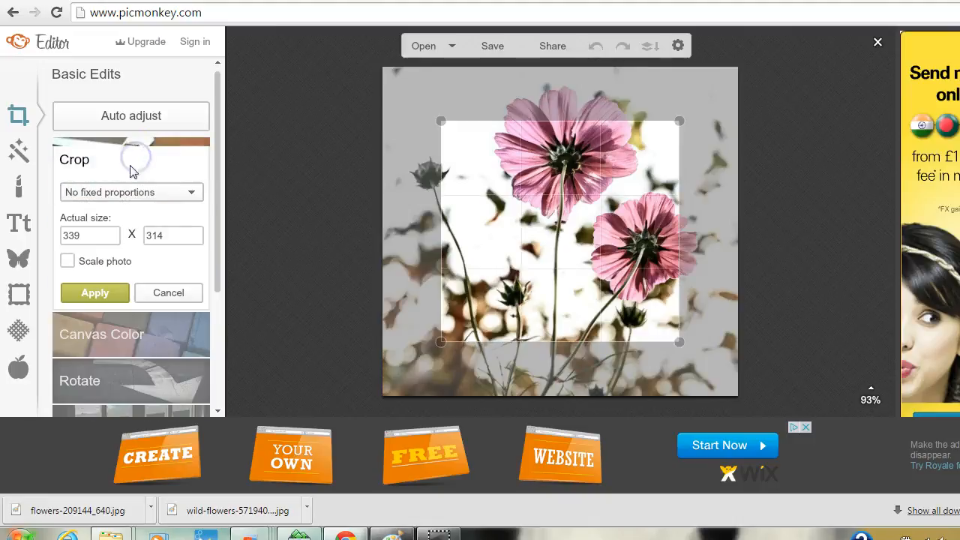
pyautogui.doubleClick(77, 236)
pyautogui.write('47')
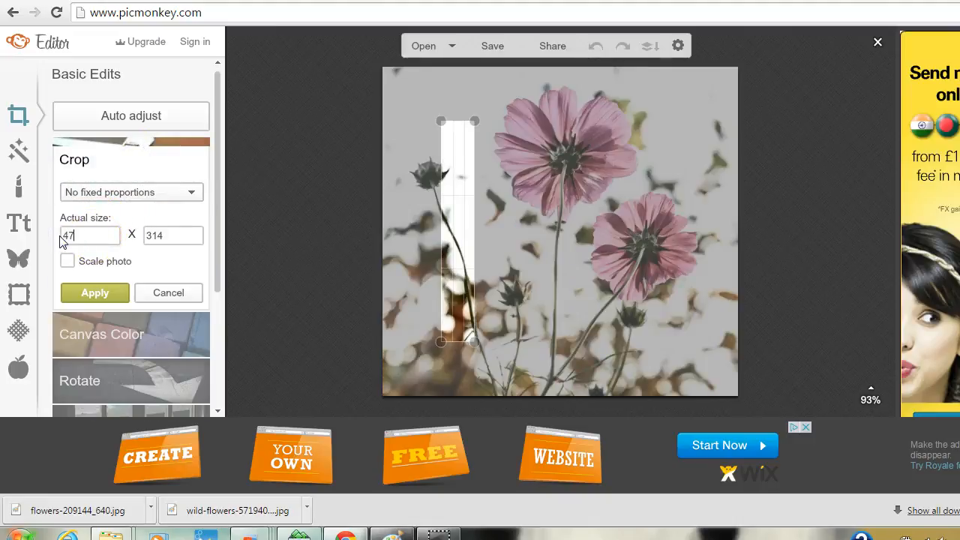
pyautogui.write('0')
pyautogui.press('Tab')
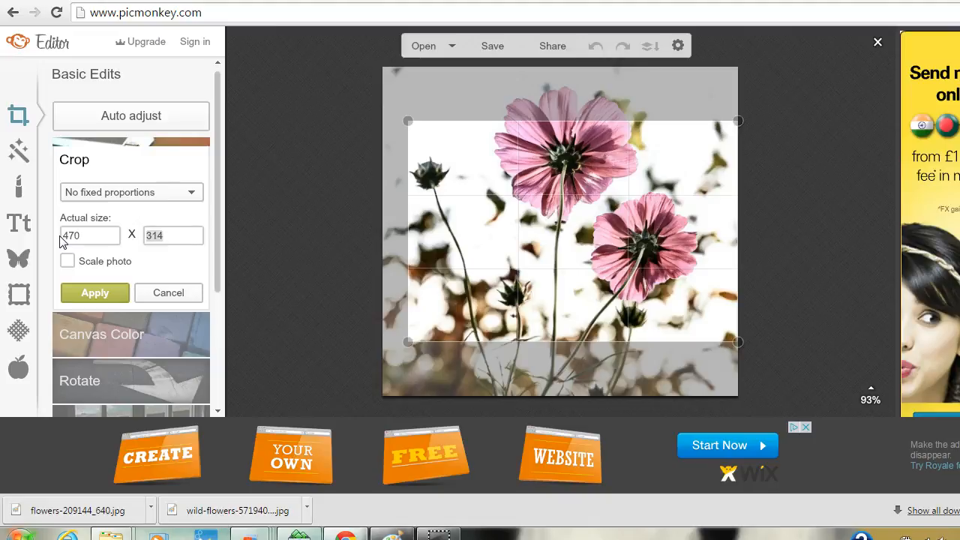
pyautogui.write('470')
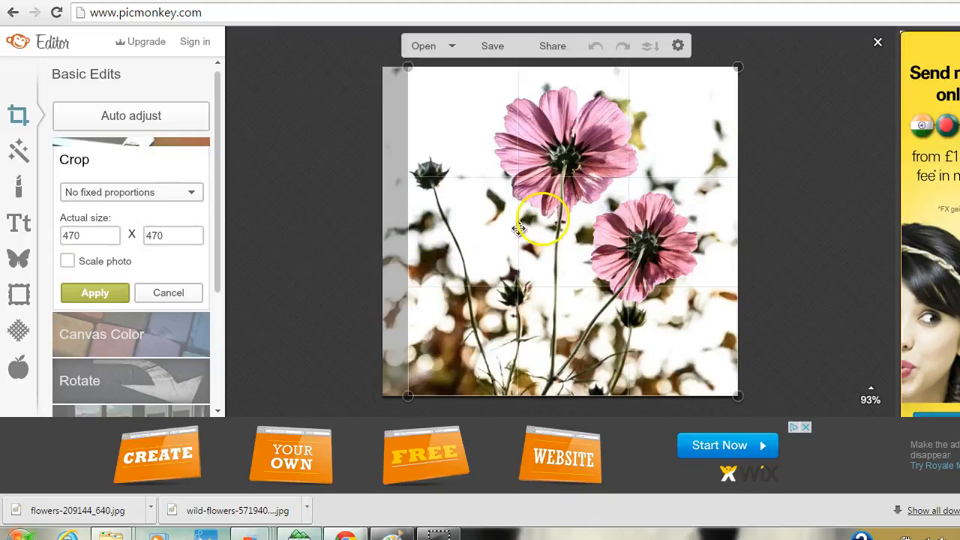
pyautogui.moveTo(583, 203); pyautogui.dragTo(624, 204)
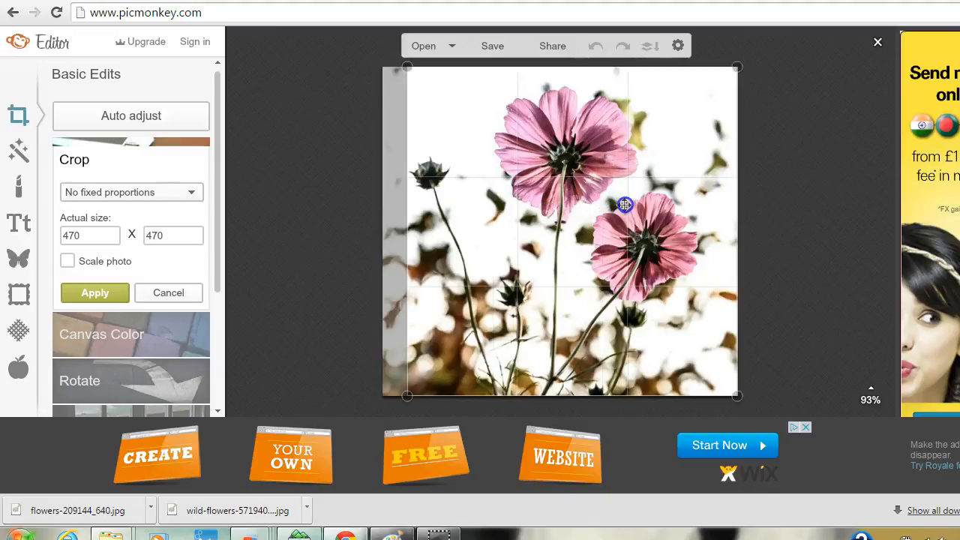
pyautogui.click(95, 292)
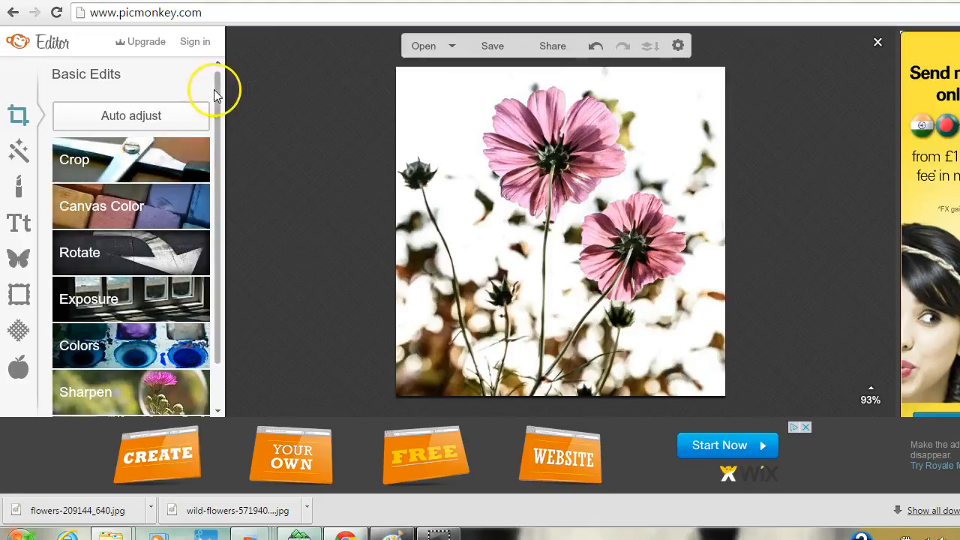
# - Preview the Orton and Dusk effects on the photo without applying them, and browse the other effects
pyautogui.moveTo(220, 82)
pyautogui.mouseDown()
pyautogui.moveTo(220, 203)
pyautogui.moveTo(218, 66)
pyautogui.mouseUp()
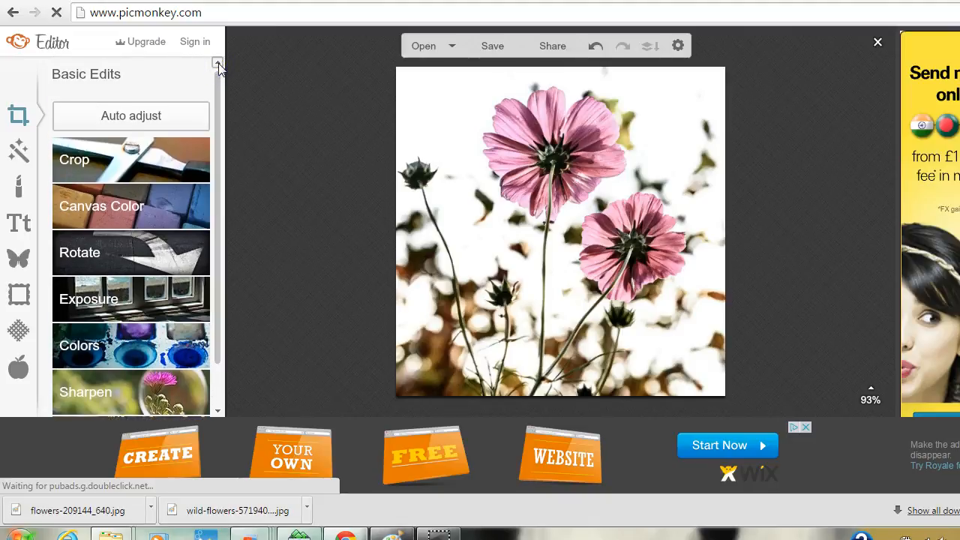
pyautogui.click(53, 87)
pyautogui.click(19, 152)
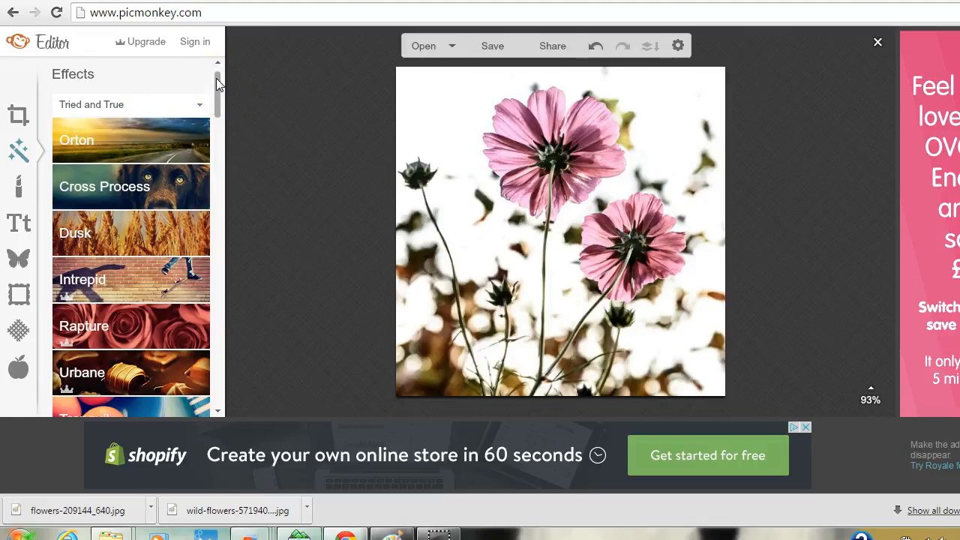
pyautogui.click(108, 142)
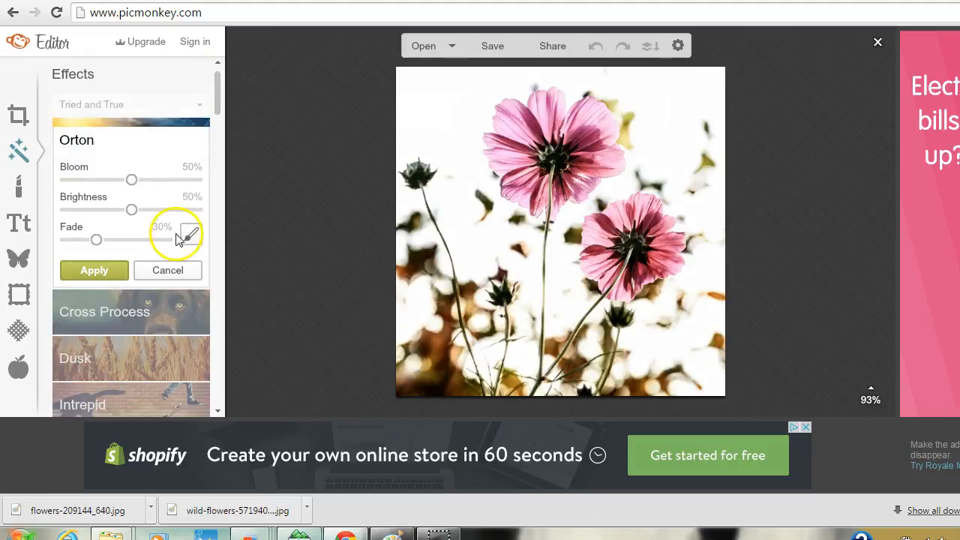
pyautogui.click(175, 263)
pyautogui.click(118, 245)
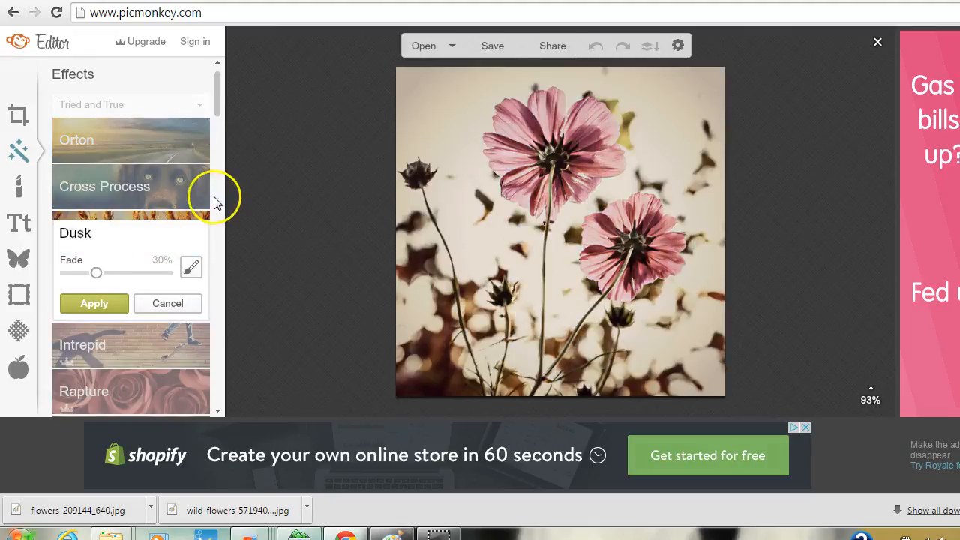
pyautogui.moveTo(217, 80)
pyautogui.mouseDown()
pyautogui.moveTo(214, 118)
pyautogui.moveTo(218, 73)
pyautogui.mouseUp()
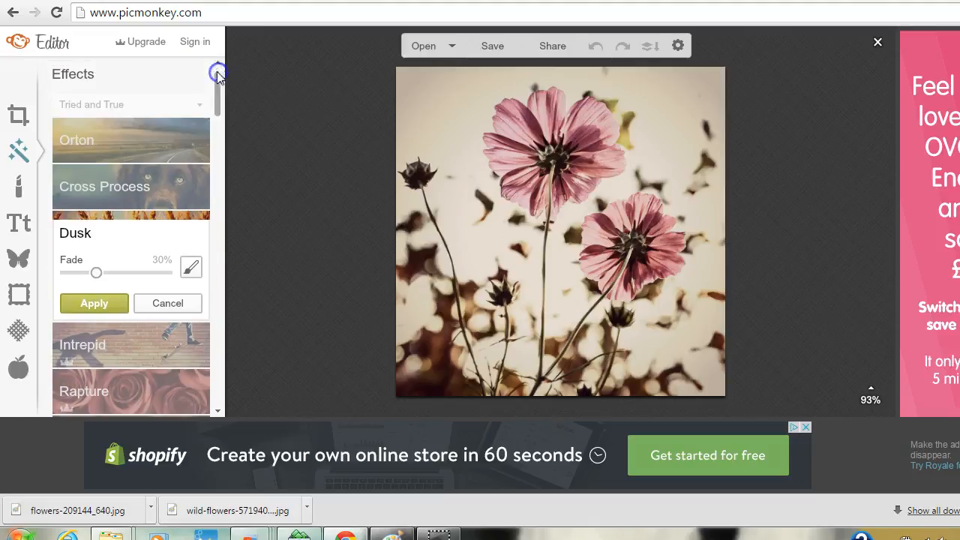
pyautogui.click(164, 300)
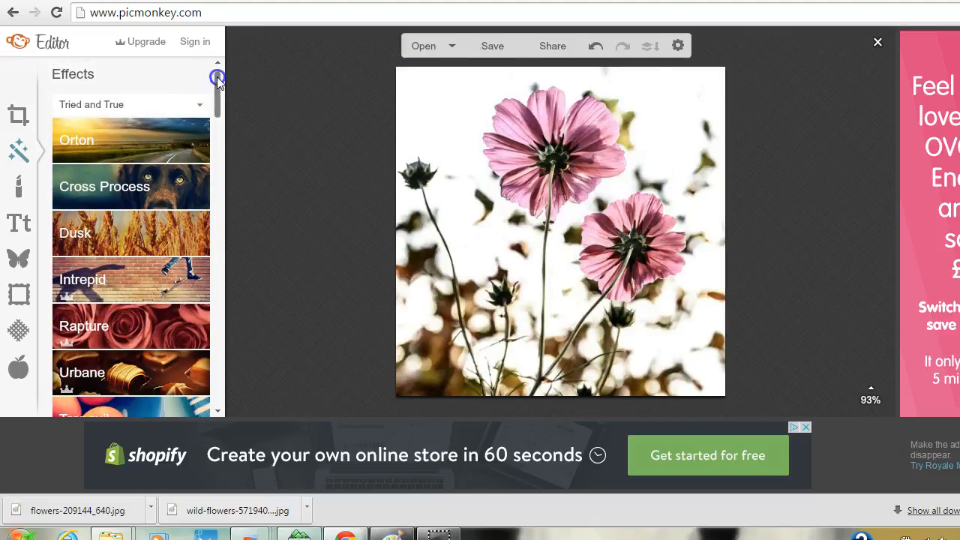
pyautogui.moveTo(215, 80); pyautogui.dragTo(215, 98)
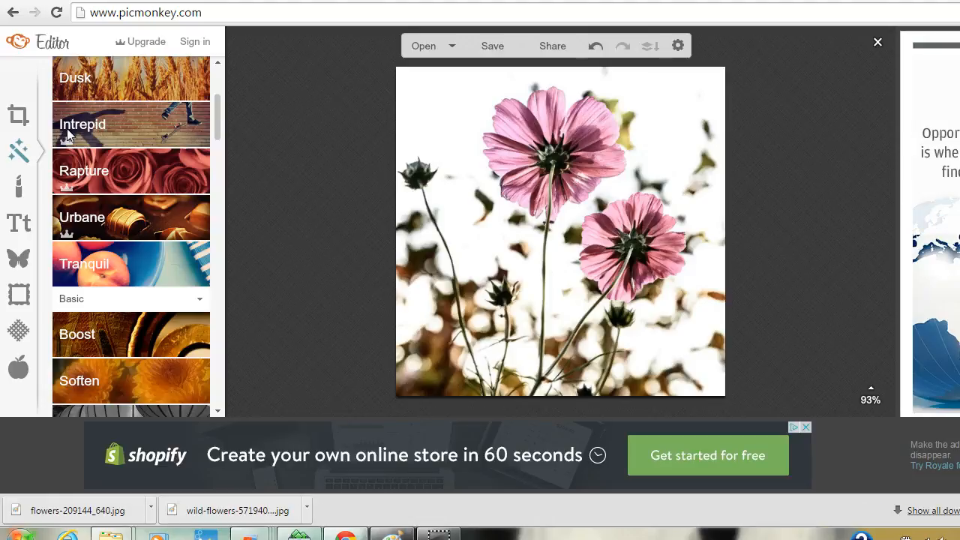
# - Apply the Soften effect to the flower photo with softness and fade both at 50%
pyautogui.moveTo(217, 100); pyautogui.dragTo(220, 141)
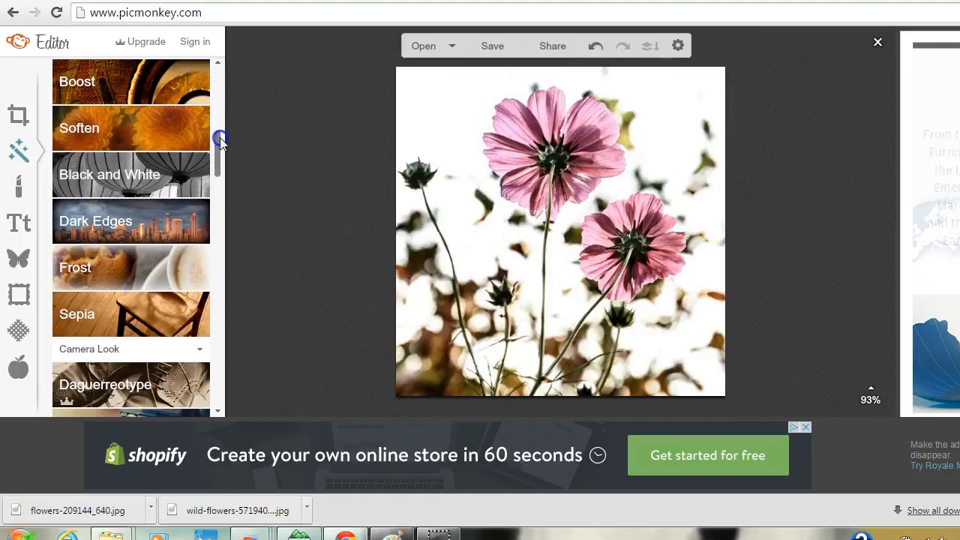
pyautogui.click(100, 126)
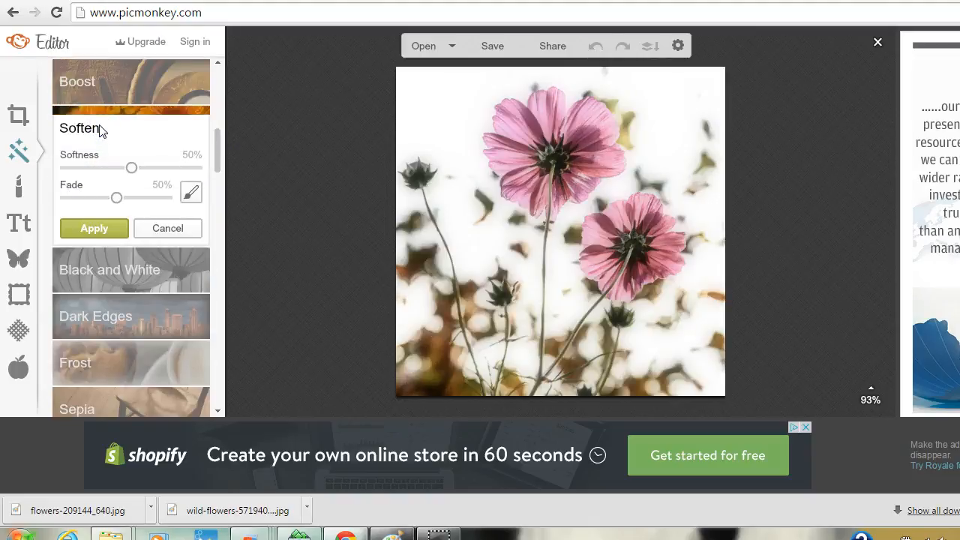
pyautogui.click(95, 229)
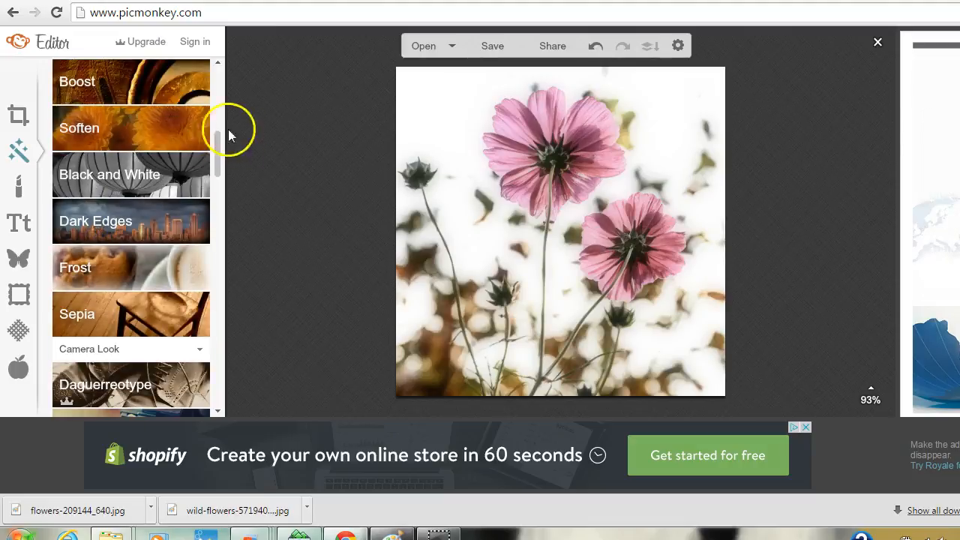
# - Preview the Frost effect on the photo with size 100 and discard it
pyautogui.moveTo(219, 143); pyautogui.dragTo(218, 152)
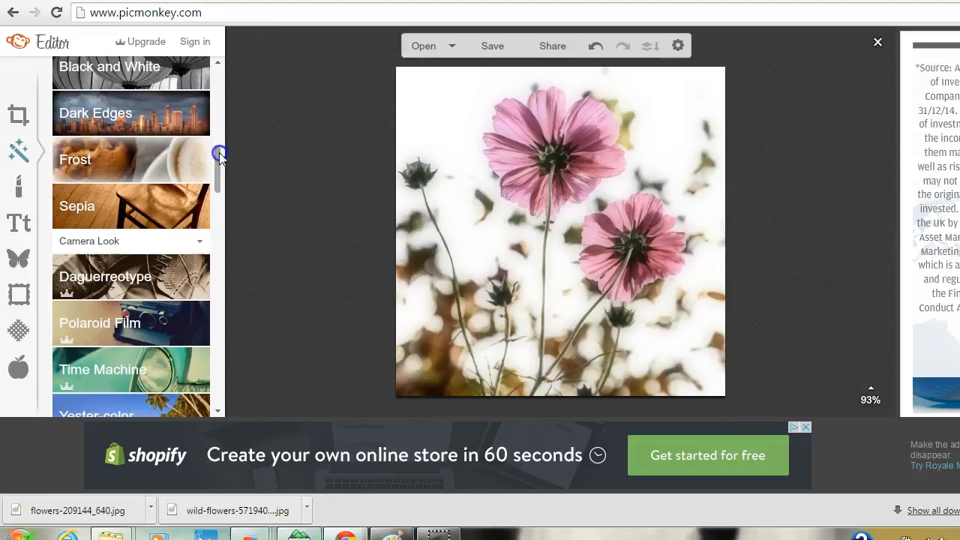
pyautogui.click(142, 155)
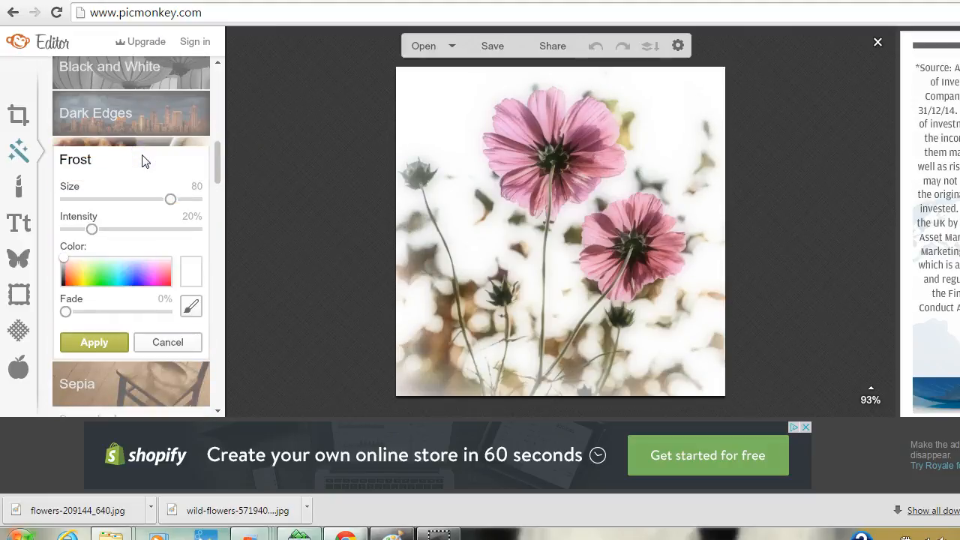
pyautogui.moveTo(170, 201); pyautogui.dragTo(198, 197)
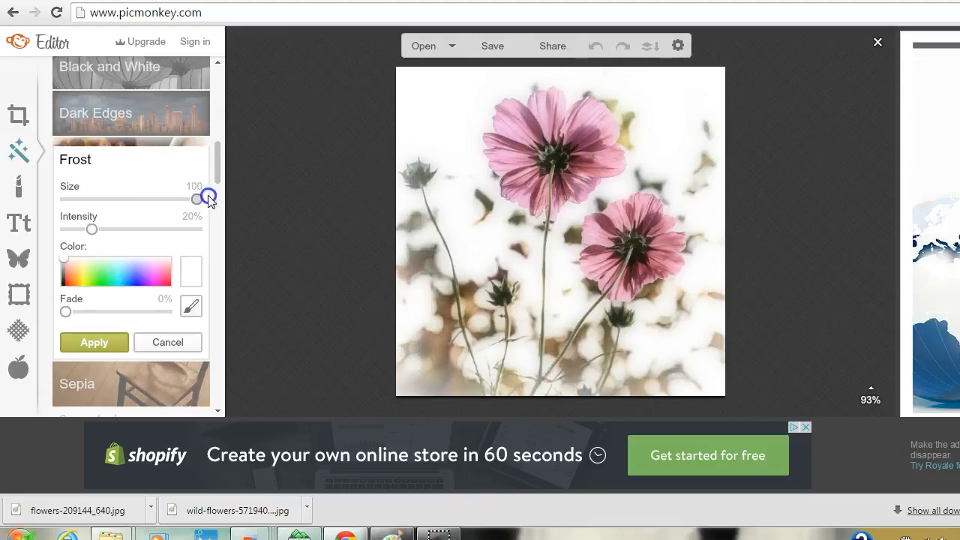
pyautogui.click(161, 340)
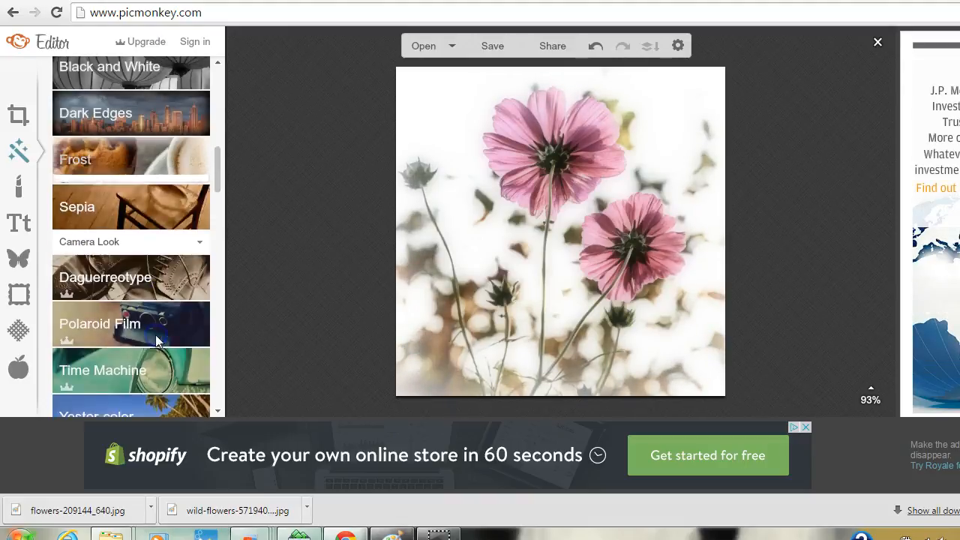
# - Preview the Spotlight effect focused on the upper flower with a larger focal size and discard it
pyautogui.moveTo(218, 165); pyautogui.dragTo(217, 302)
pyautogui.click(163, 235)
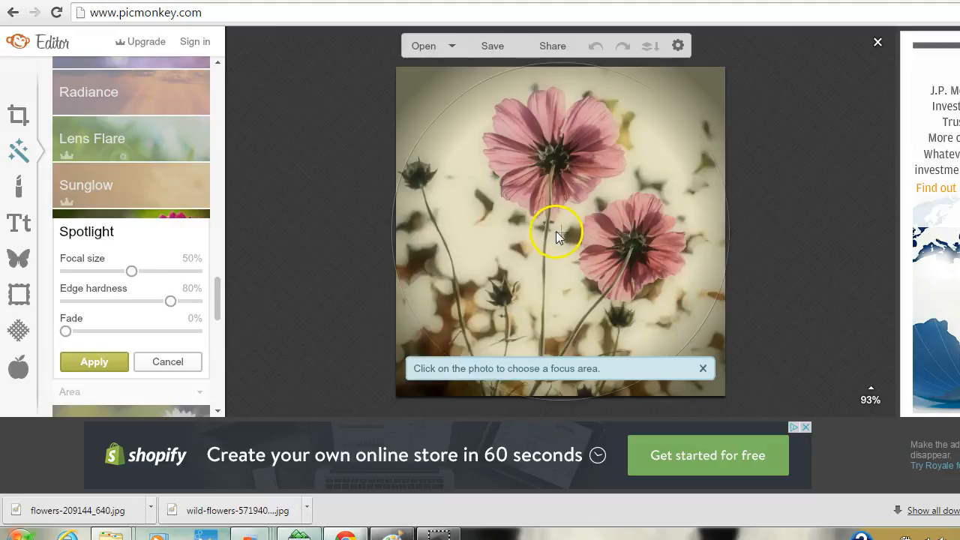
pyautogui.click(562, 188)
pyautogui.click(561, 168)
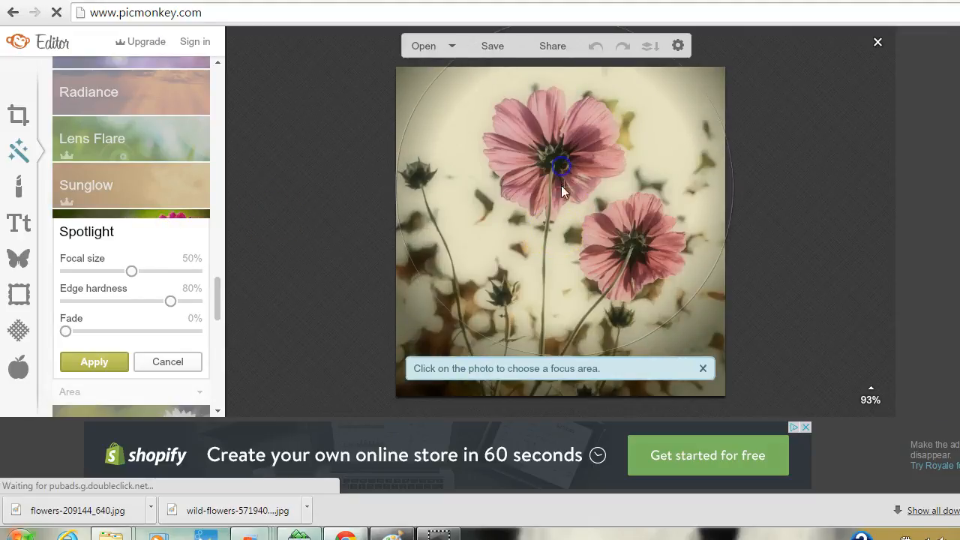
pyautogui.click(555, 159)
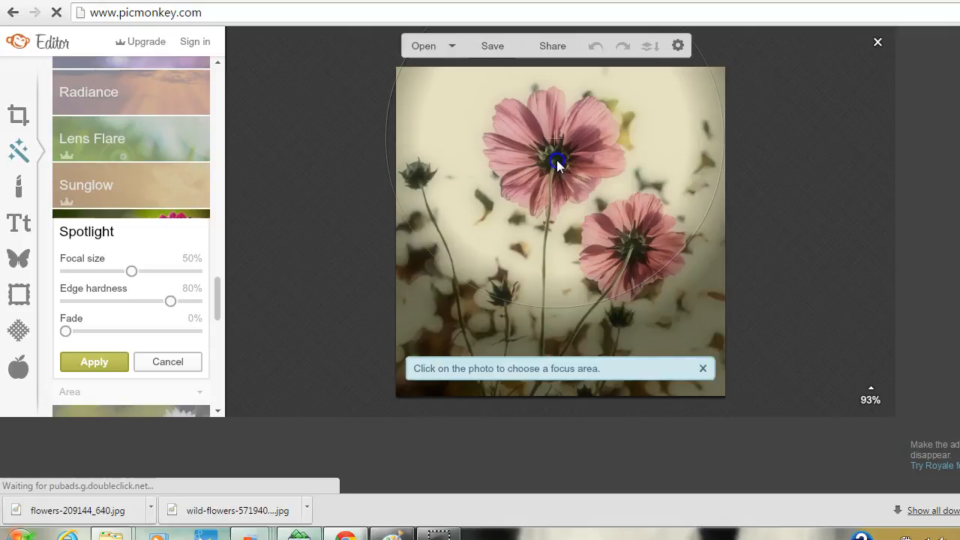
pyautogui.moveTo(132, 271); pyautogui.dragTo(169, 271)
pyautogui.click(172, 367)
pyautogui.click(220, 307)
pyautogui.moveTo(219, 308); pyautogui.dragTo(219, 111)
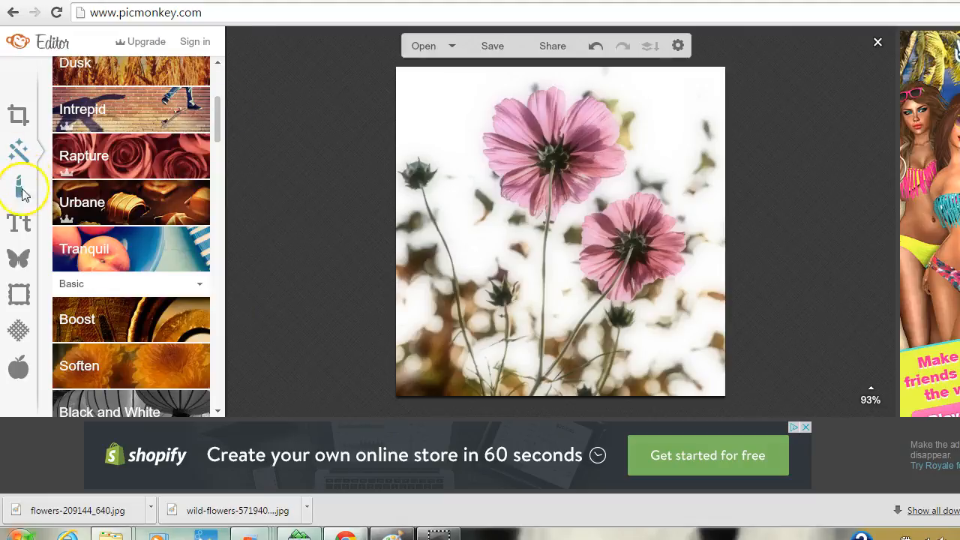
# - Add a geometric square overlay and enlarge it until it covers the whole photo
pyautogui.click(12, 267)
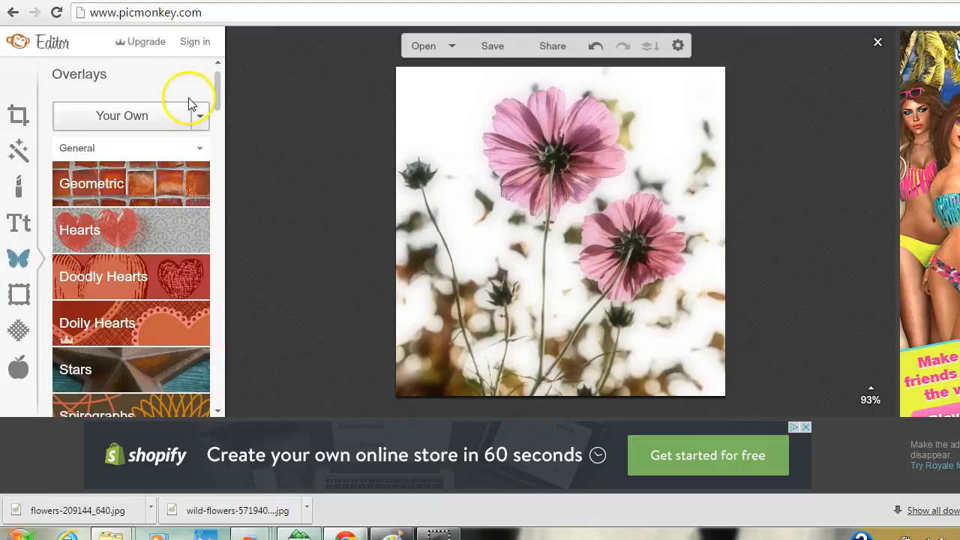
pyautogui.moveTo(218, 80)
pyautogui.mouseDown()
pyautogui.moveTo(217, 197)
pyautogui.moveTo(220, 64)
pyautogui.mouseUp()
pyautogui.click(119, 179)
pyautogui.click(112, 224)
pyautogui.moveTo(583, 223); pyautogui.dragTo(396, 72)
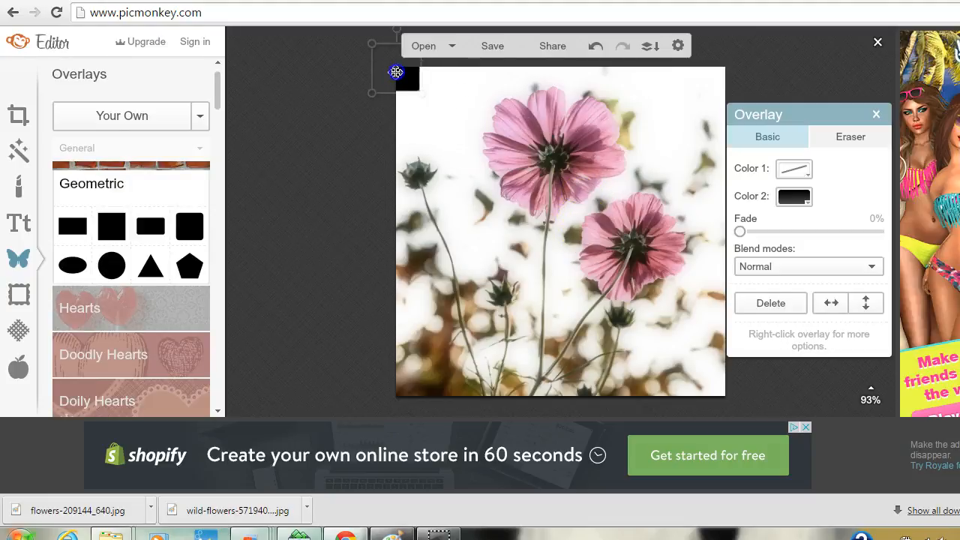
pyautogui.moveTo(425, 106); pyautogui.dragTo(915, 424)
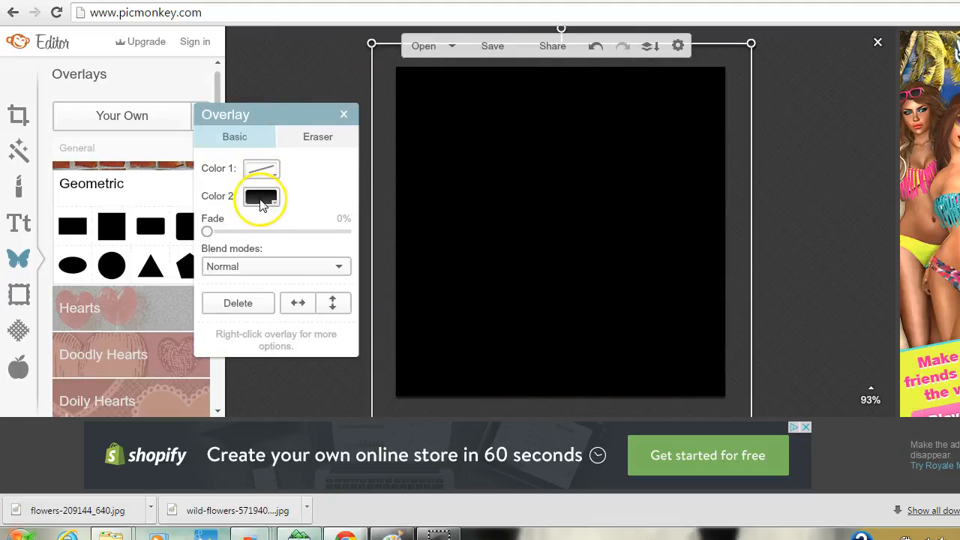
# - Set the square overlay's Color 2 to the pink f012c8
pyautogui.click(261, 199)
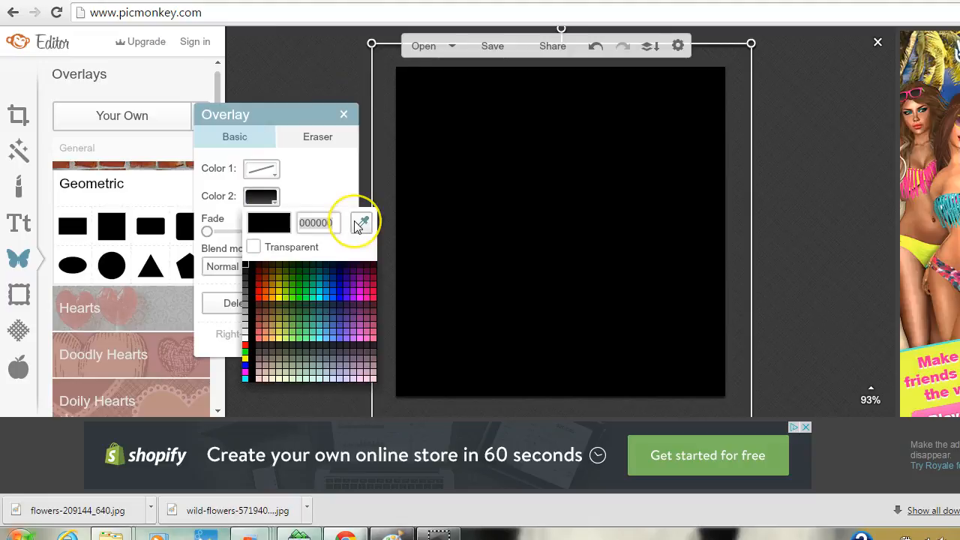
pyautogui.write('f')
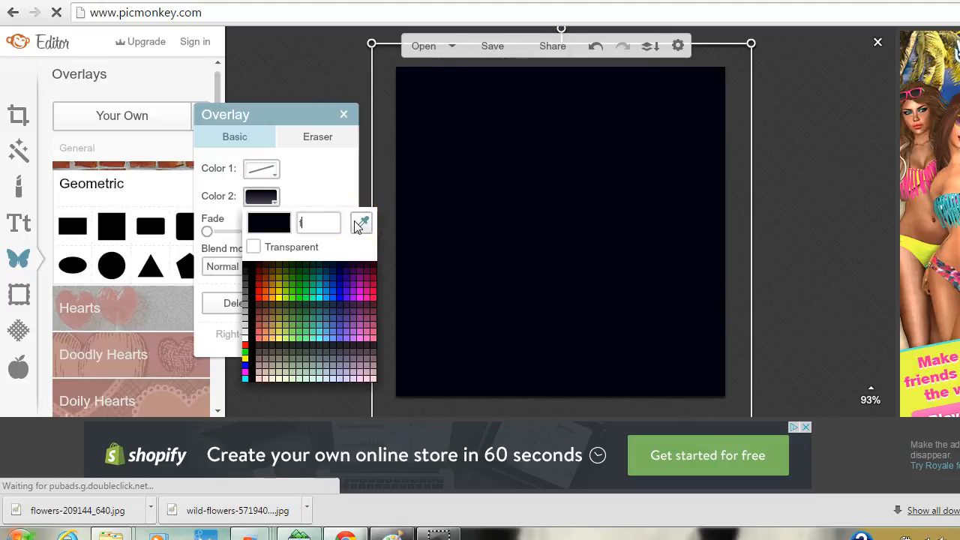
pyautogui.write('0')
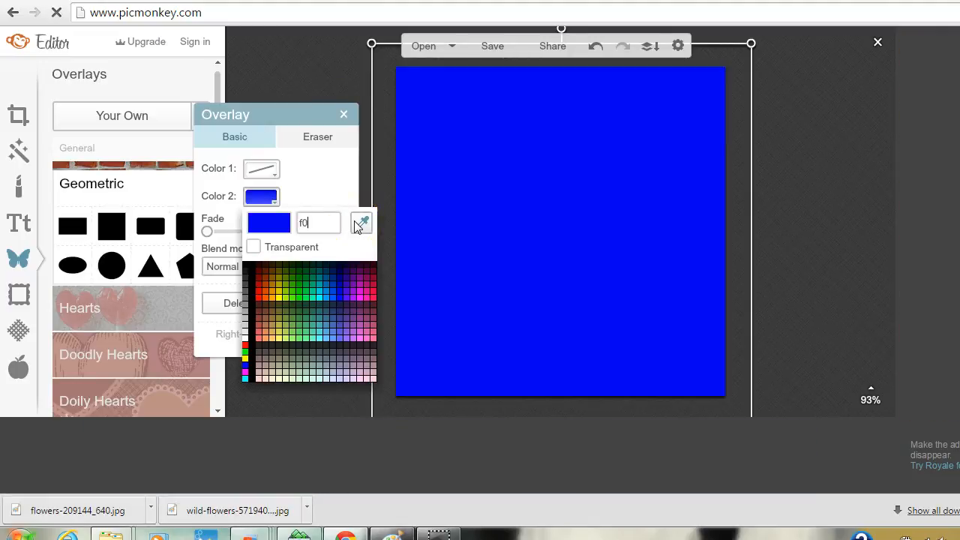
pyautogui.write('12c8')
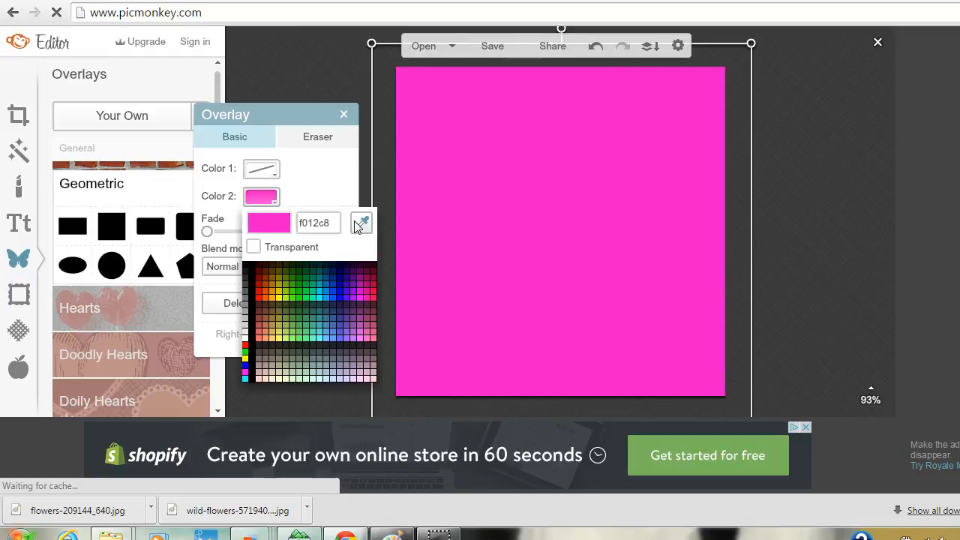
pyautogui.click(360, 223)
pyautogui.click(530, 170)
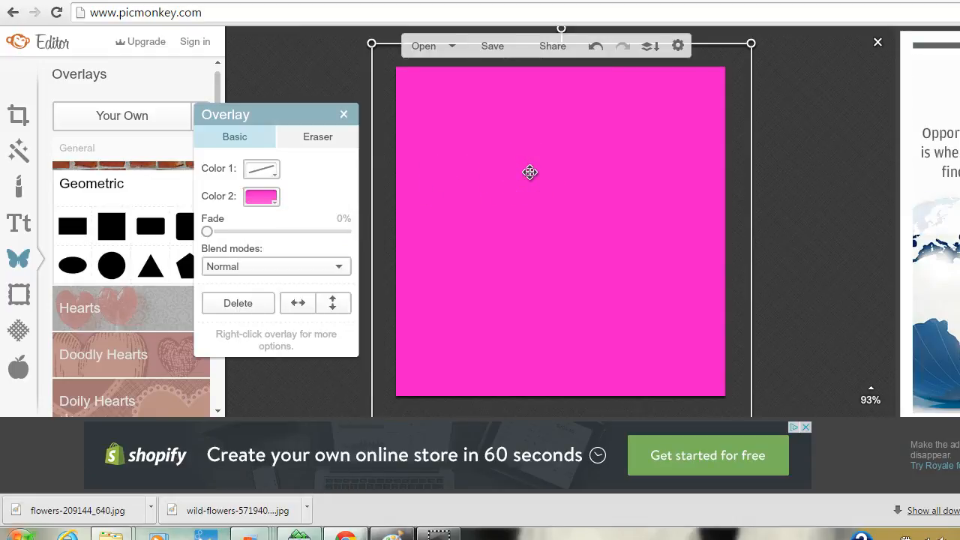
# - Fade the pink square overlay to 81% and move its settings window clear of the shape choices
pyautogui.moveTo(210, 234); pyautogui.dragTo(323, 234)
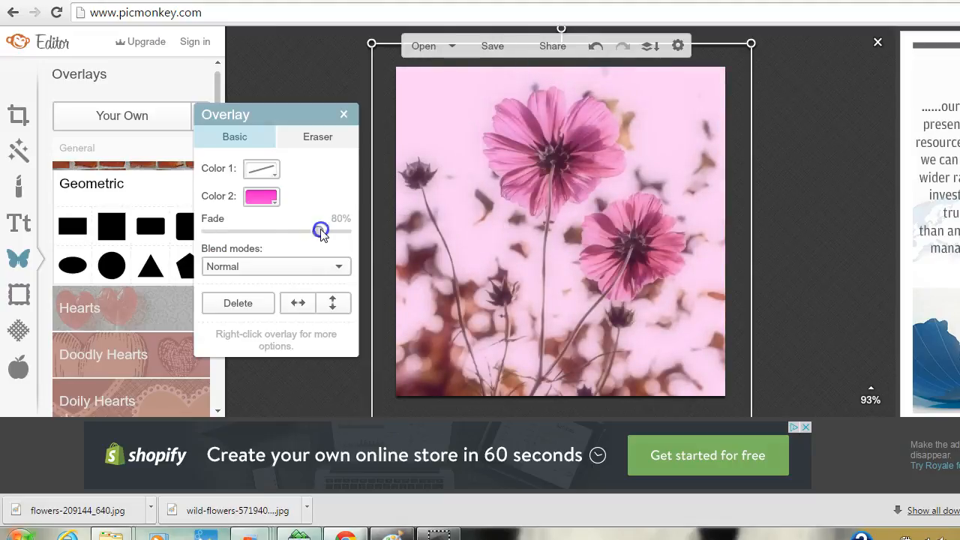
pyautogui.moveTo(318, 234); pyautogui.dragTo(320, 236)
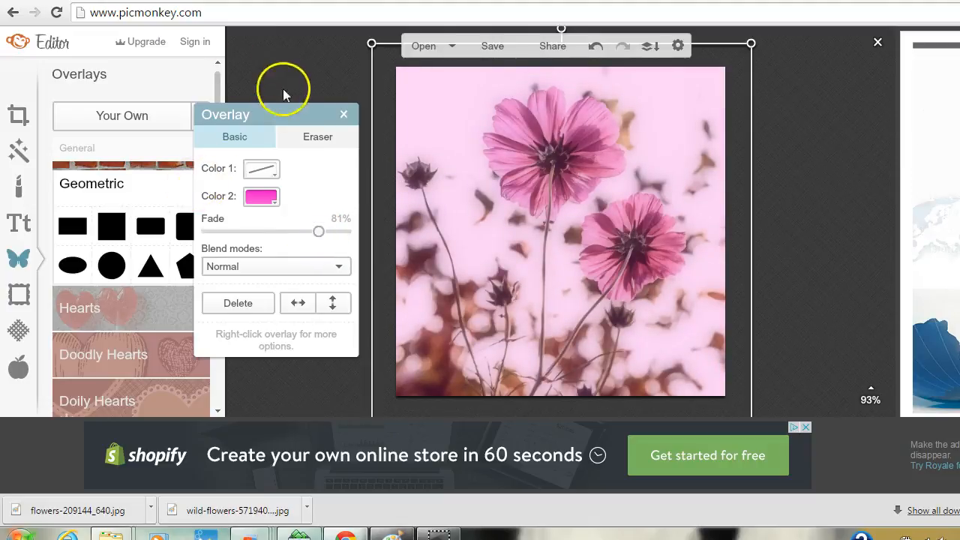
pyautogui.moveTo(284, 115); pyautogui.dragTo(305, 43)
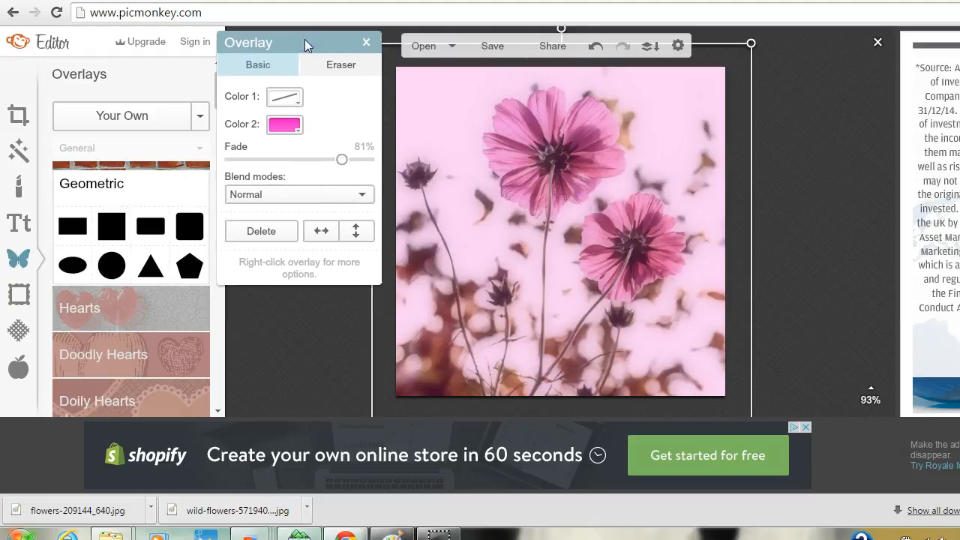
# - Add a black circle overlay, enlarge it to nearly fill the photo, centre it horizontally and fade it to 65%
pyautogui.click(114, 268)
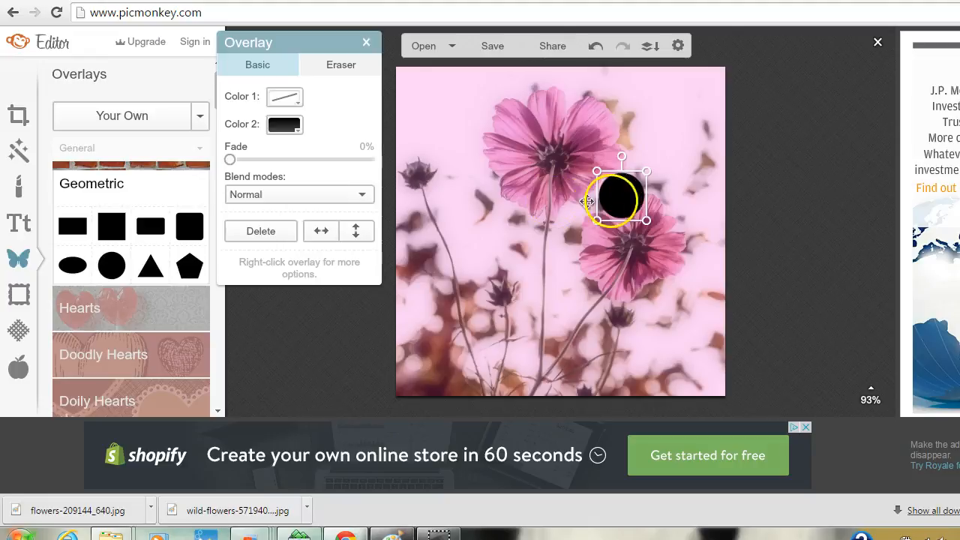
pyautogui.moveTo(617, 198); pyautogui.dragTo(765, 379)
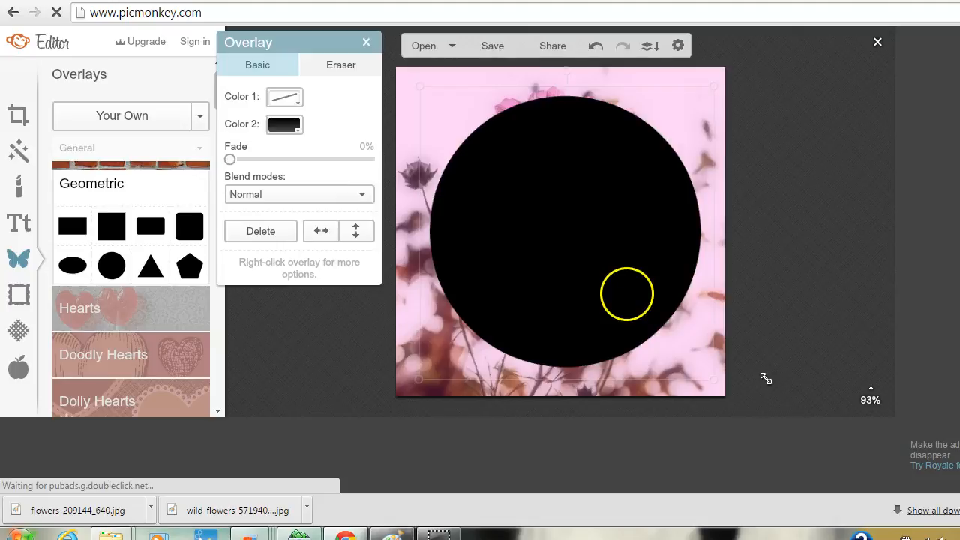
pyautogui.moveTo(614, 215); pyautogui.dragTo(580, 187)
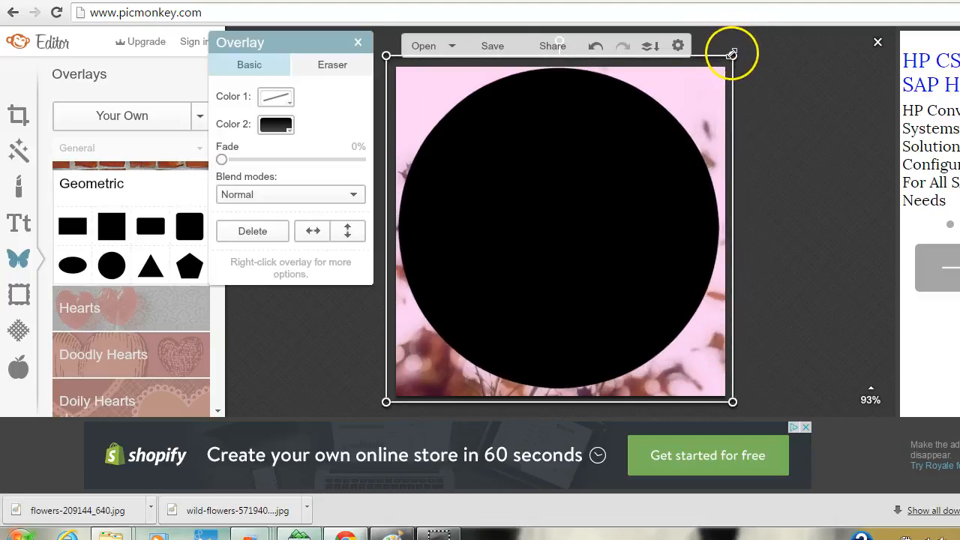
pyautogui.moveTo(732, 55); pyautogui.dragTo(706, 81)
pyautogui.moveTo(596, 205); pyautogui.dragTo(608, 183)
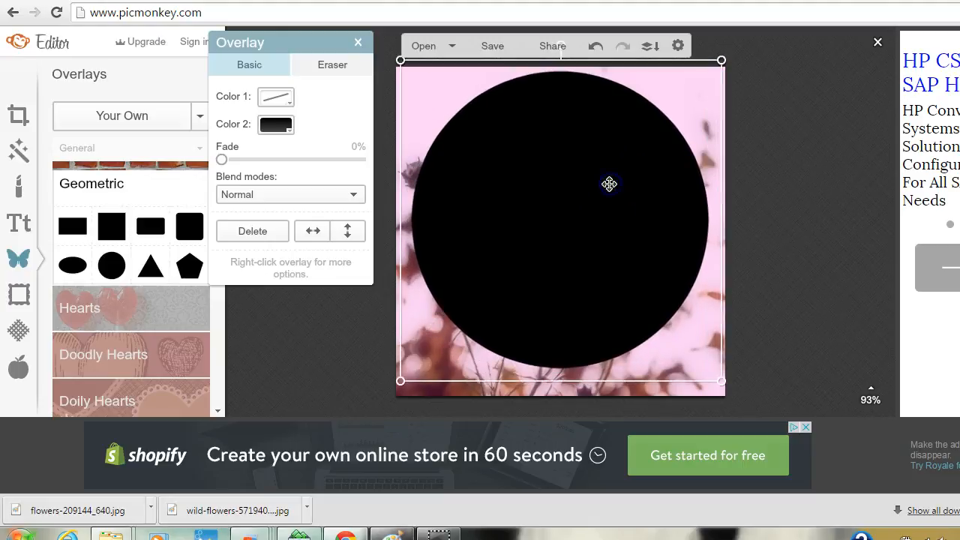
pyautogui.moveTo(222, 160); pyautogui.dragTo(313, 166)
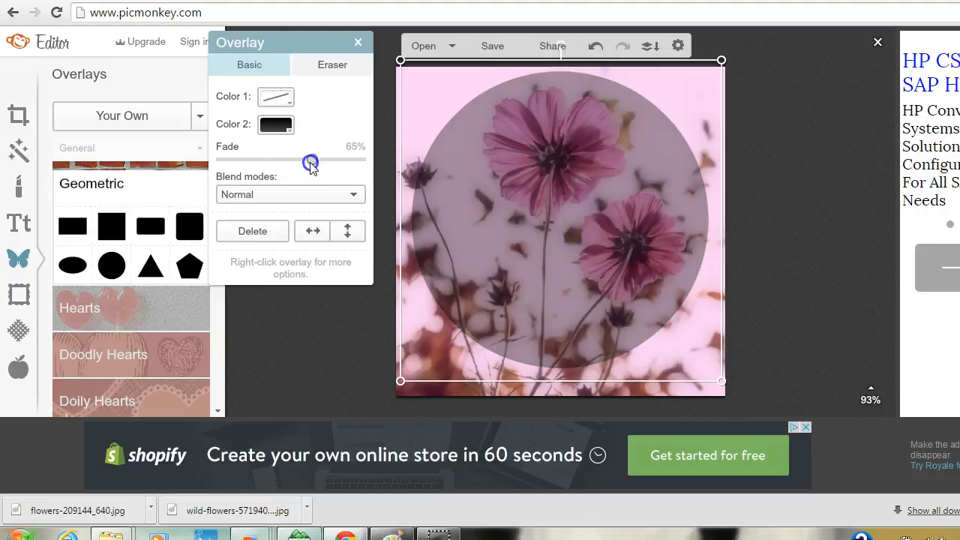
pyautogui.click(290, 320)
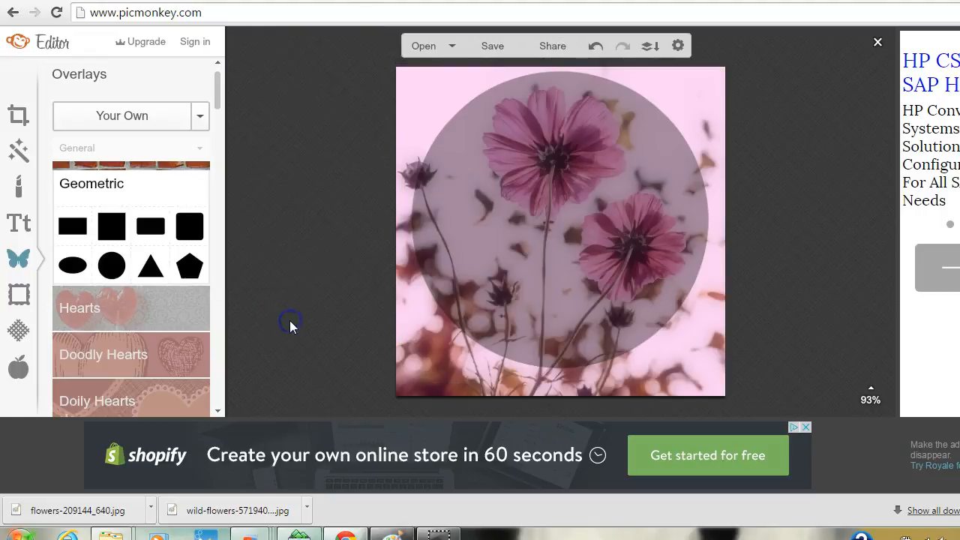
# - Open the text tools, try to choose the Futura Medium font and dismiss the Royale upgrade offer
pyautogui.click(23, 229)
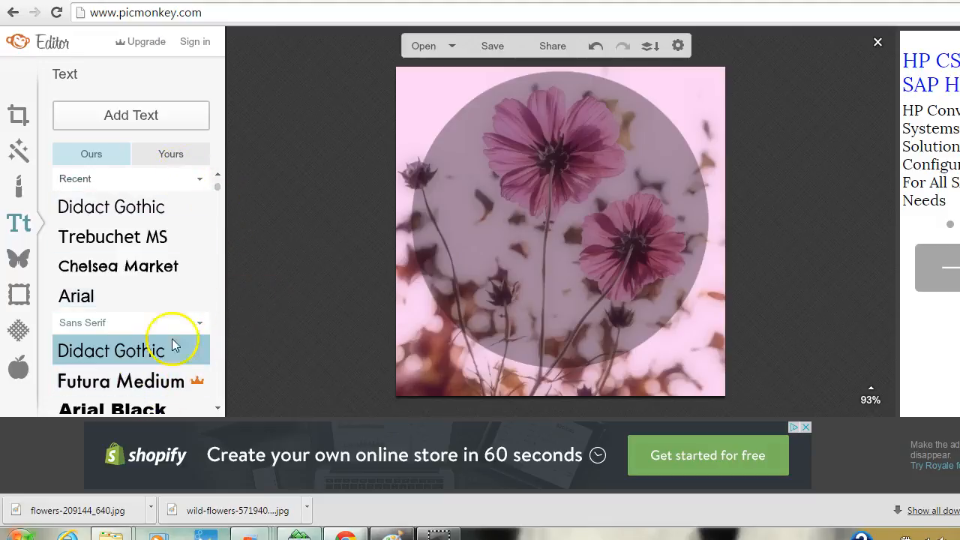
pyautogui.click(166, 383)
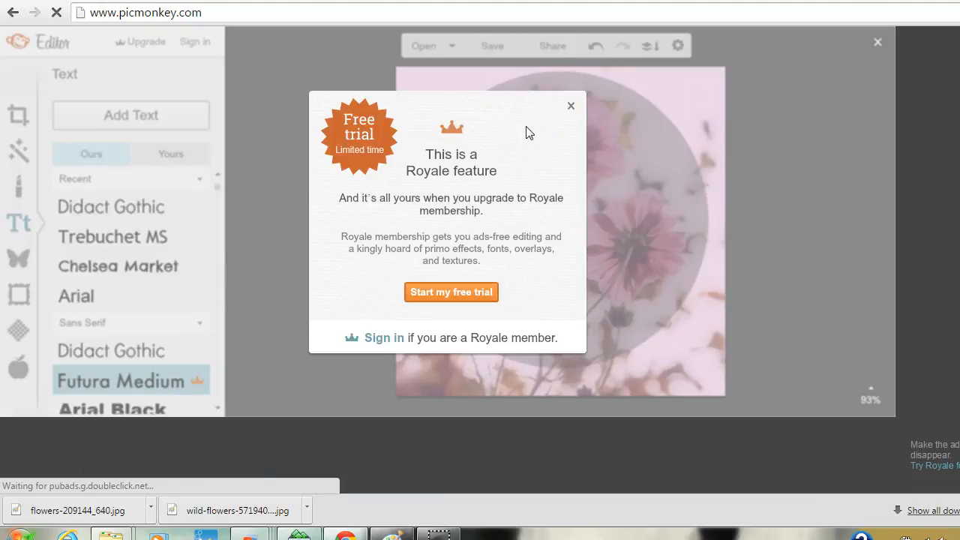
pyautogui.click(571, 106)
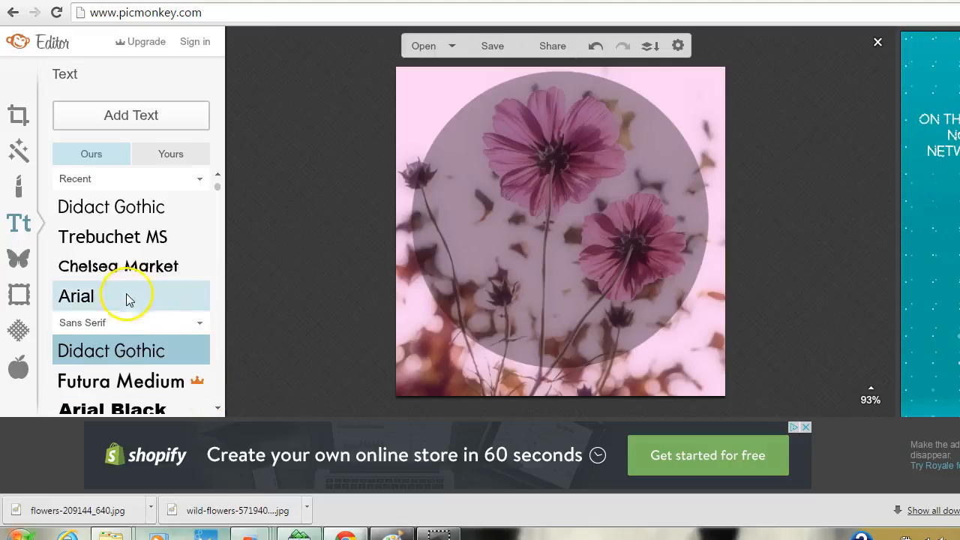
# - Add an Arial text box to the photo and check the self-belief quote's wording in the open blog post
pyautogui.click(132, 131)
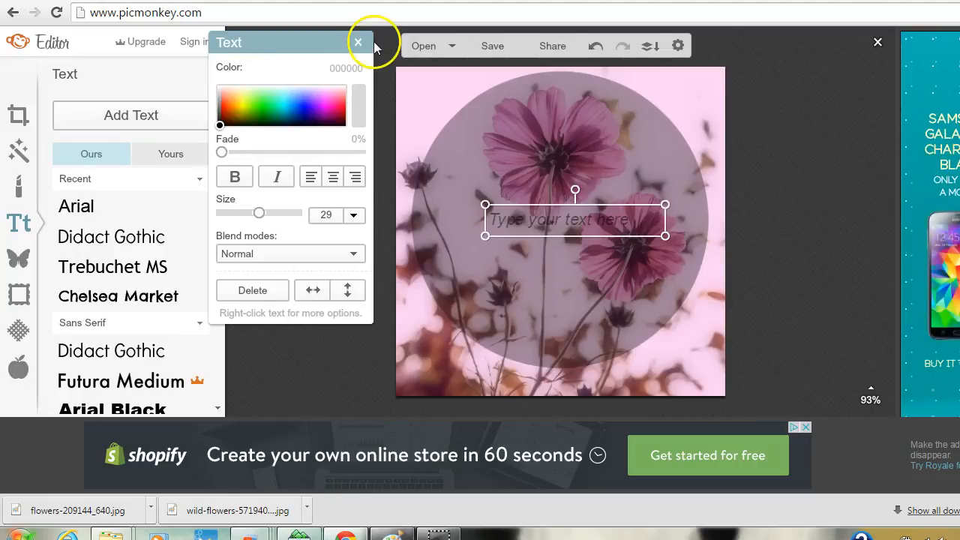
pyautogui.click(739, 2)
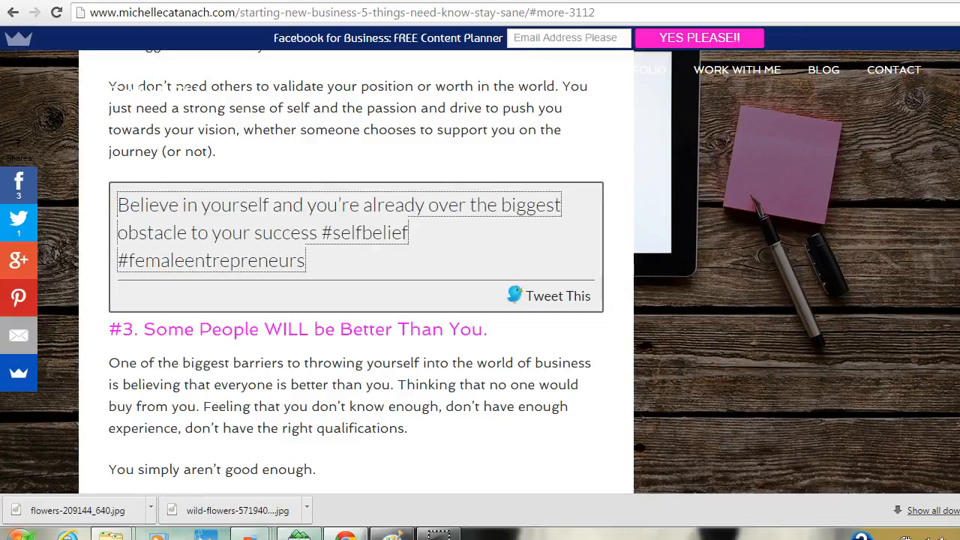
pyautogui.click(409, 2)
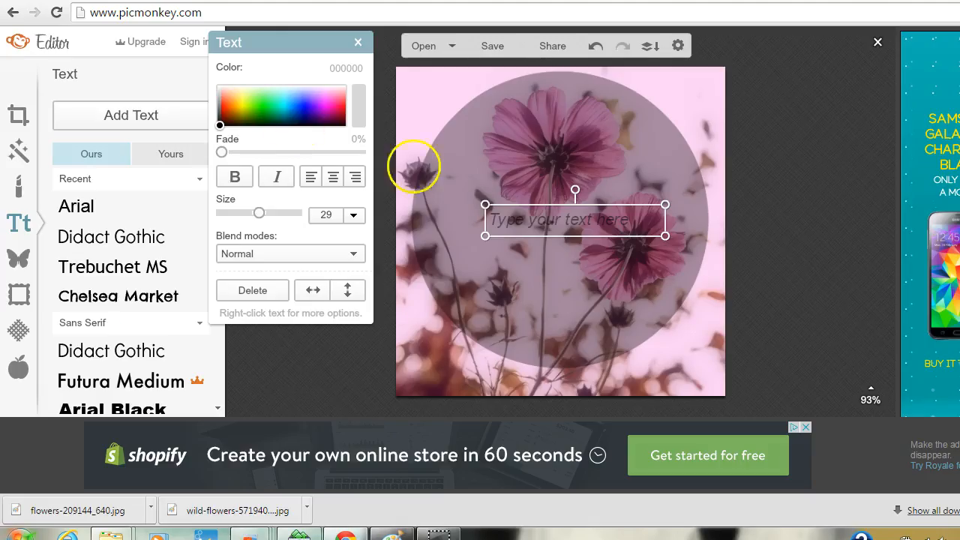
# - Fill the text box with the quote "BELIEVE IN YOURSELF + YOU'RE ALREADY OVER THE BIGGEST OBSTACLE TO YOUR SUCCESS"
pyautogui.click(532, 222)
pyautogui.write('BELIECE')
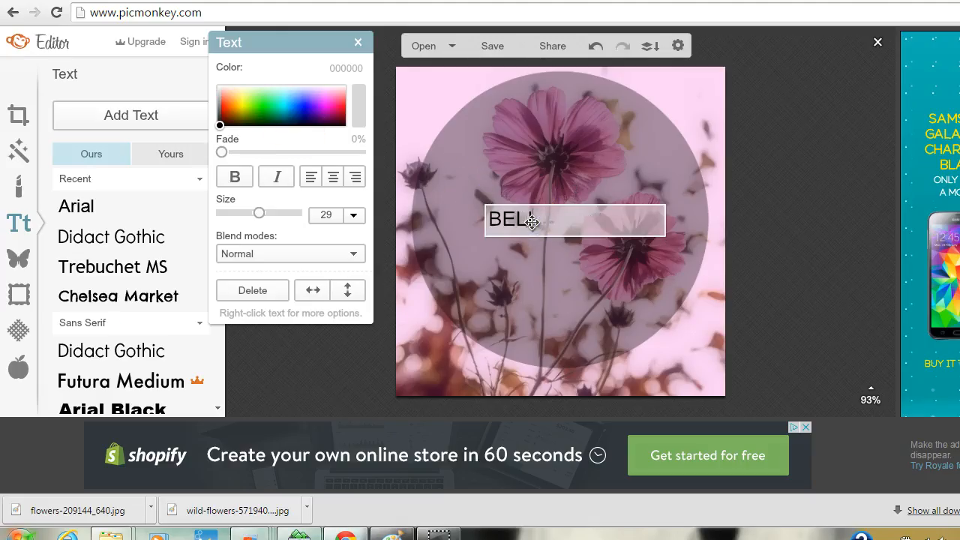
pyautogui.press('BackSpace')
pyautogui.press('BackSpace')
pyautogui.write('VE IN YOU')
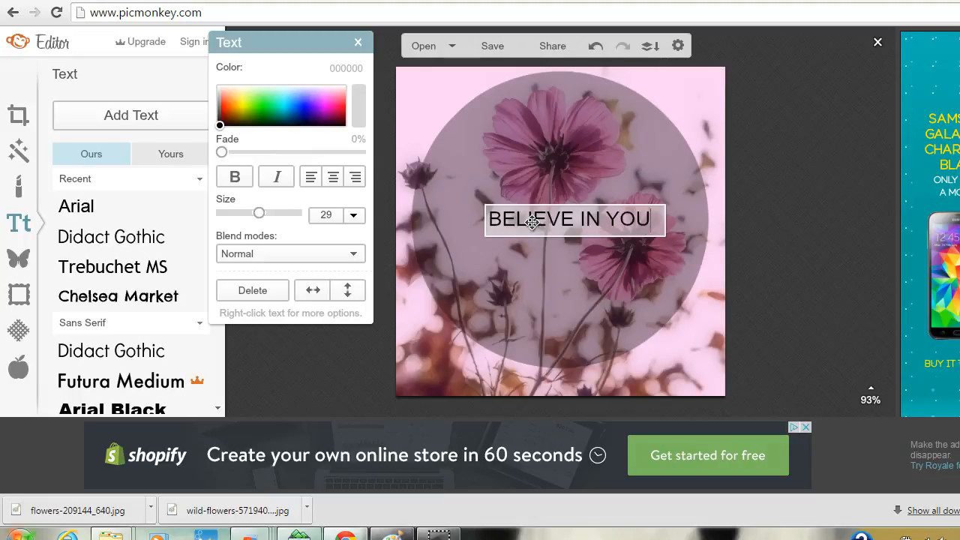
pyautogui.write('RSELF')
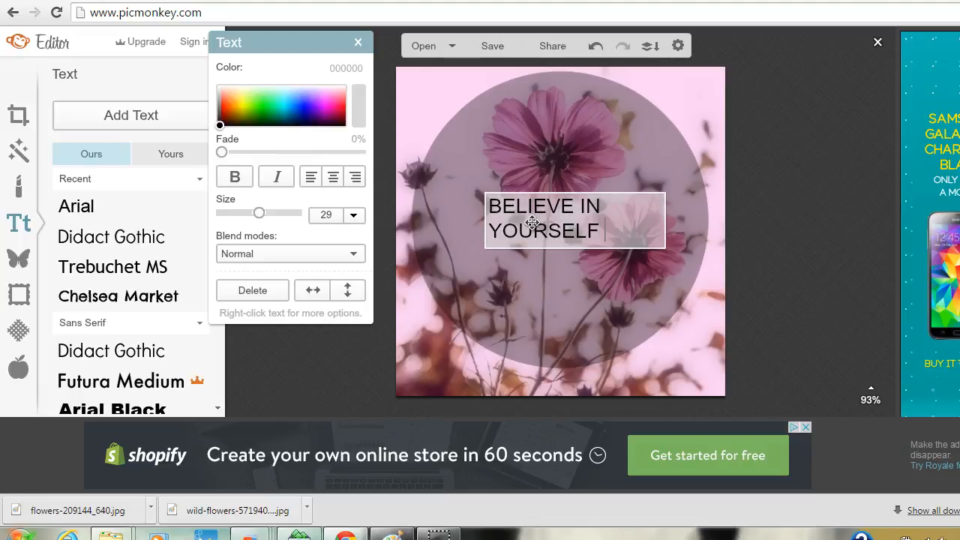
pyautogui.write(' + YOU')
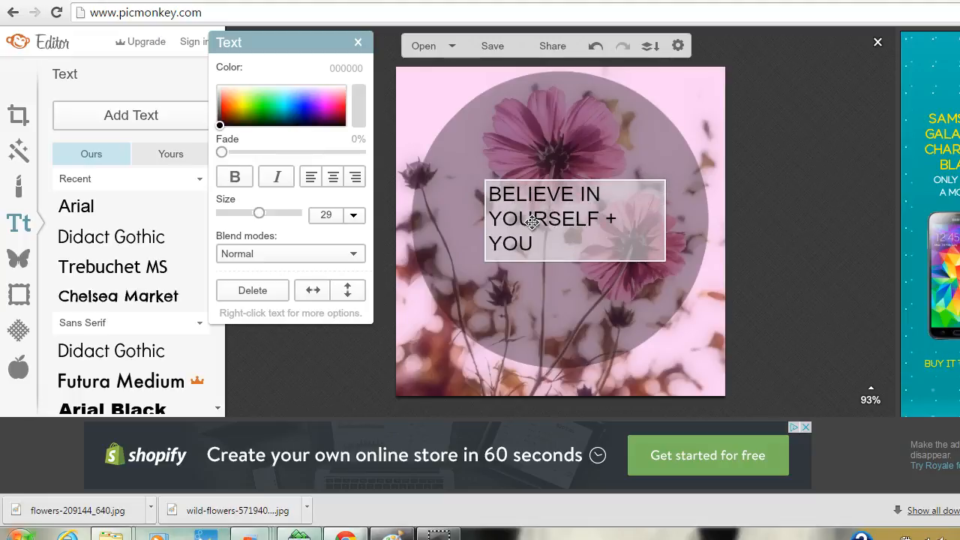
pyautogui.write("'RE ALREAY")
pyautogui.press('BackSpace')
pyautogui.write('D')
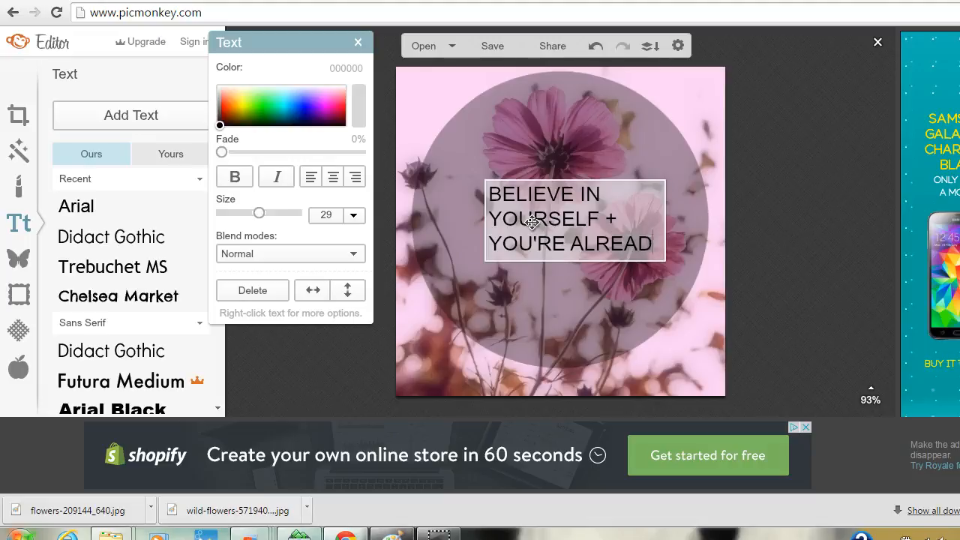
pyautogui.write('Y OVER THE BIGG')
pyautogui.press('BackSpace')
pyautogui.press('BackSpace')
pyautogui.write('IGGEST OBSTABL')
pyautogui.press('BackSpace')
pyautogui.press('BackSpace')
pyautogui.write('CLE TO ')
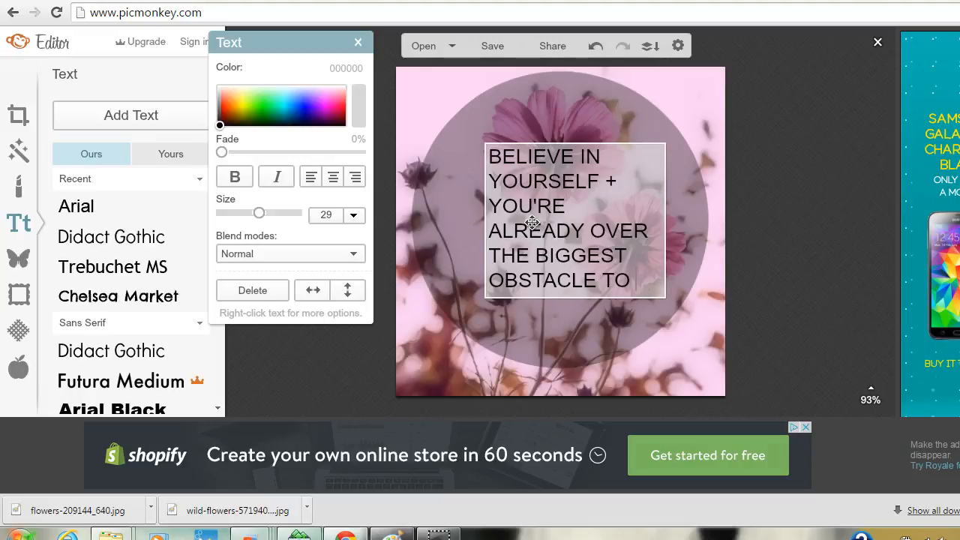
pyautogui.write('YOUR SUCCESS')
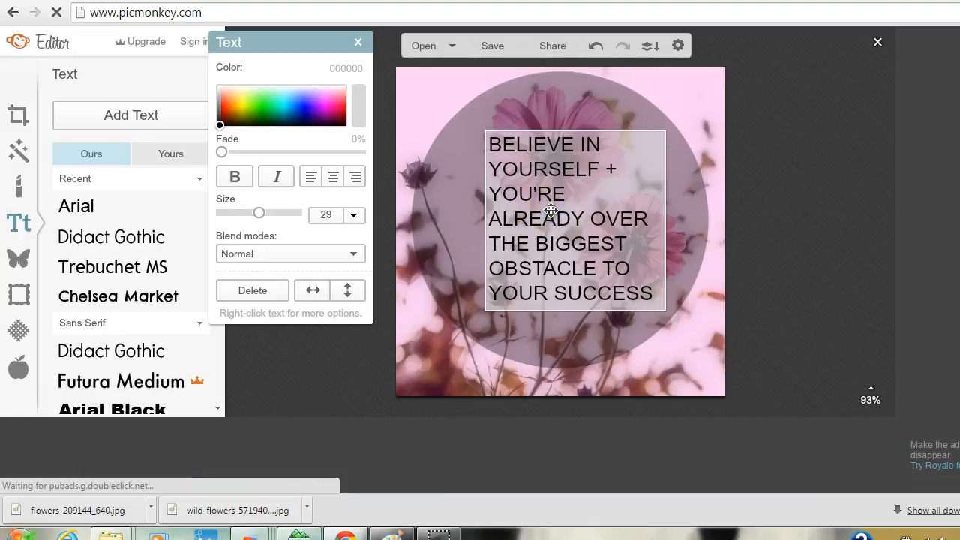
# - Select the whole quote, centre-align it and reduce its text size to 26
pyautogui.hotkey('ctrl', 'a')
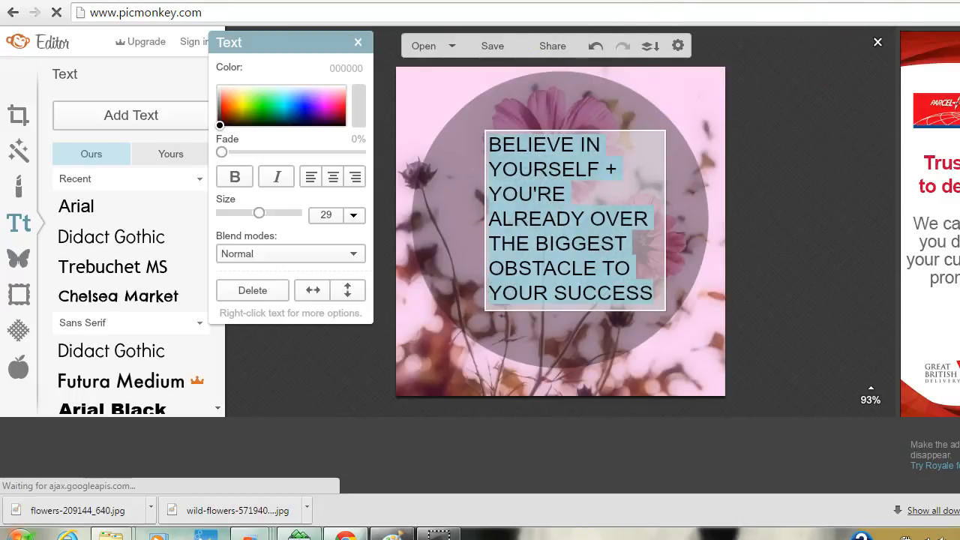
pyautogui.click(334, 177)
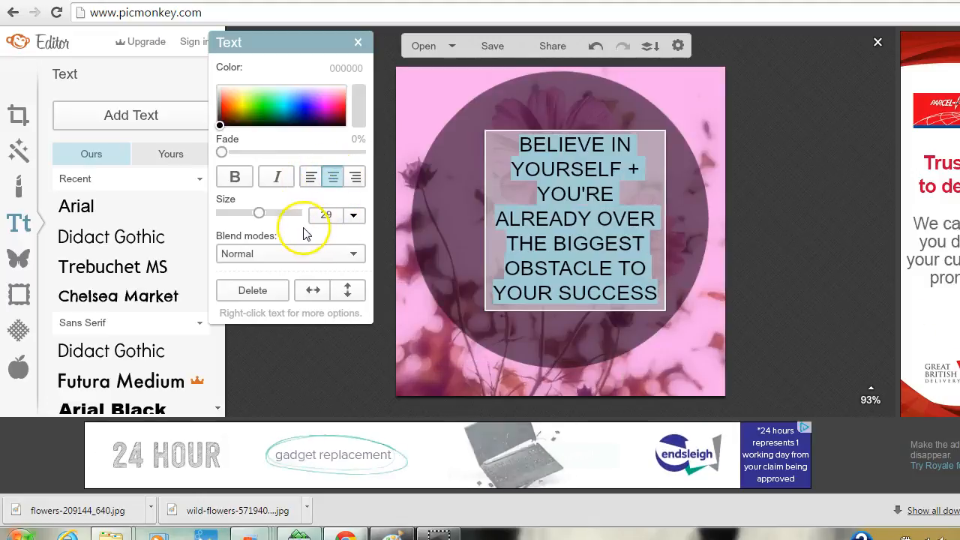
pyautogui.moveTo(259, 213)
pyautogui.mouseDown()
pyautogui.moveTo(289, 216)
pyautogui.moveTo(243, 213)
pyautogui.moveTo(255, 213)
pyautogui.mouseUp()
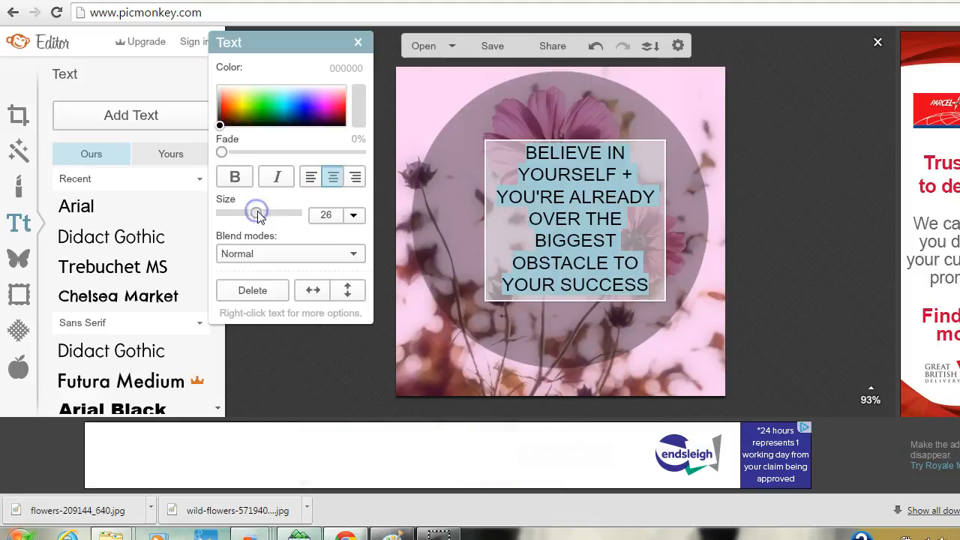
pyautogui.click(332, 214)
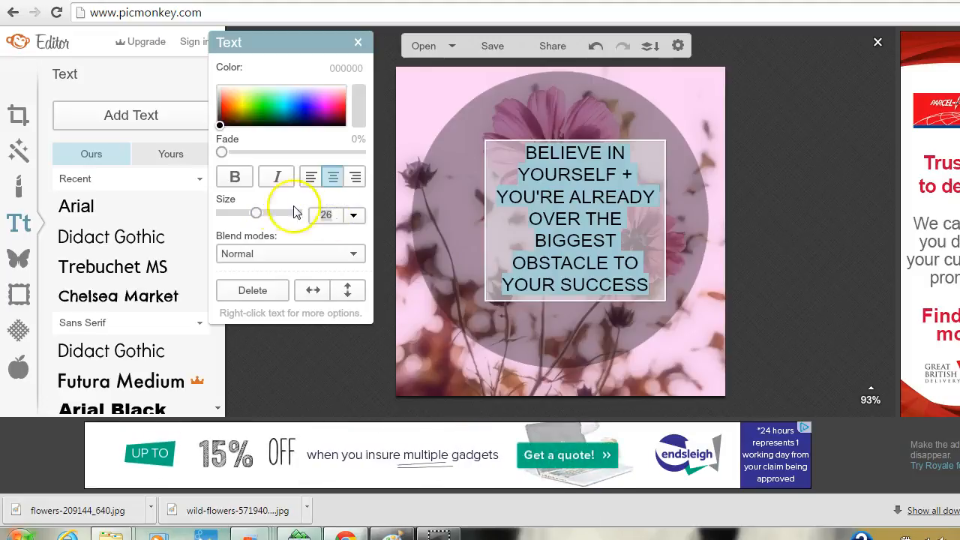
# - Try to enlarge the quote's text by entering a size of 30
pyautogui.moveTo(260, 217); pyautogui.dragTo(321, 213)
pyautogui.click(315, 213)
pyautogui.write('30')
pyautogui.press('Return')
pyautogui.write('720')
pyautogui.press('Return')
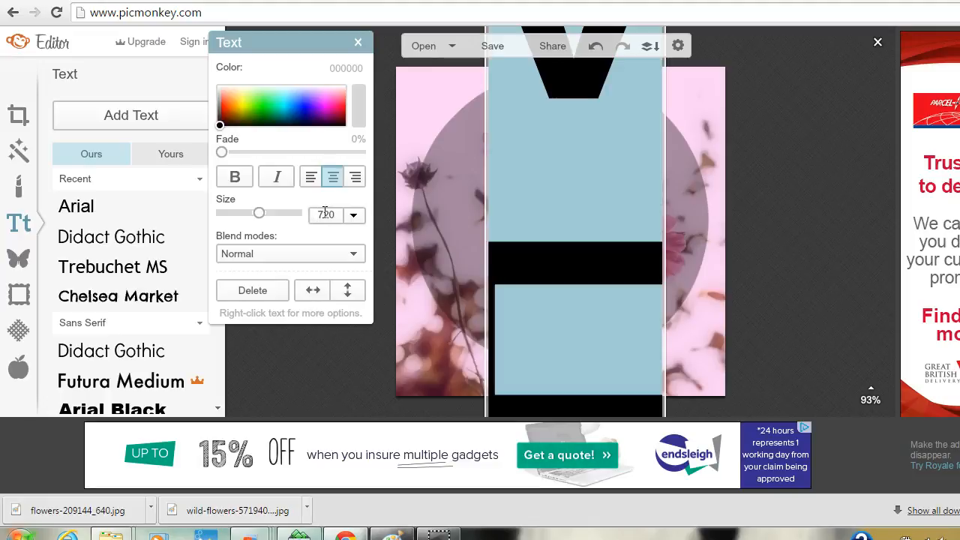
# - Set the quote's text size to 33 and leave text editing
pyautogui.moveTo(321, 213); pyautogui.dragTo(337, 213)
pyautogui.write('33')
pyautogui.press('Return')
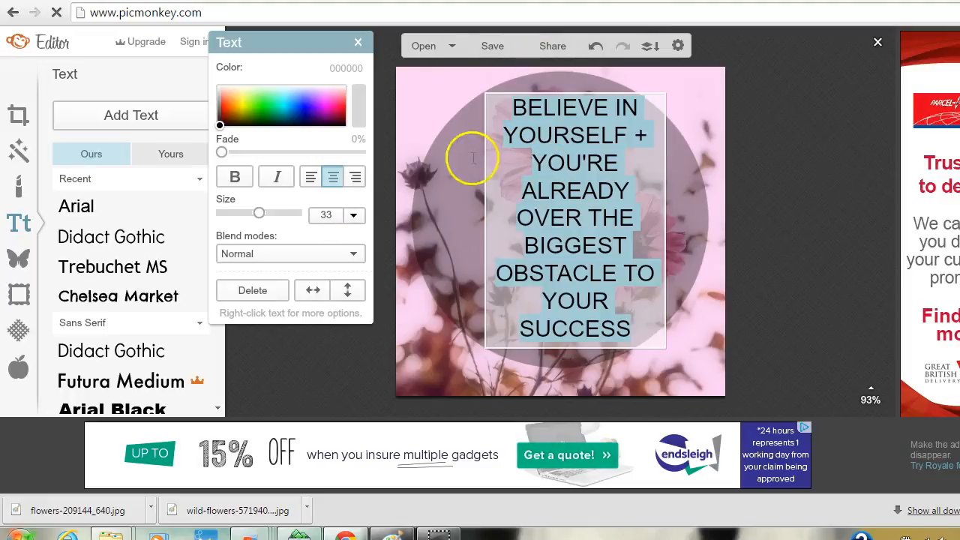
pyautogui.click(471, 112)
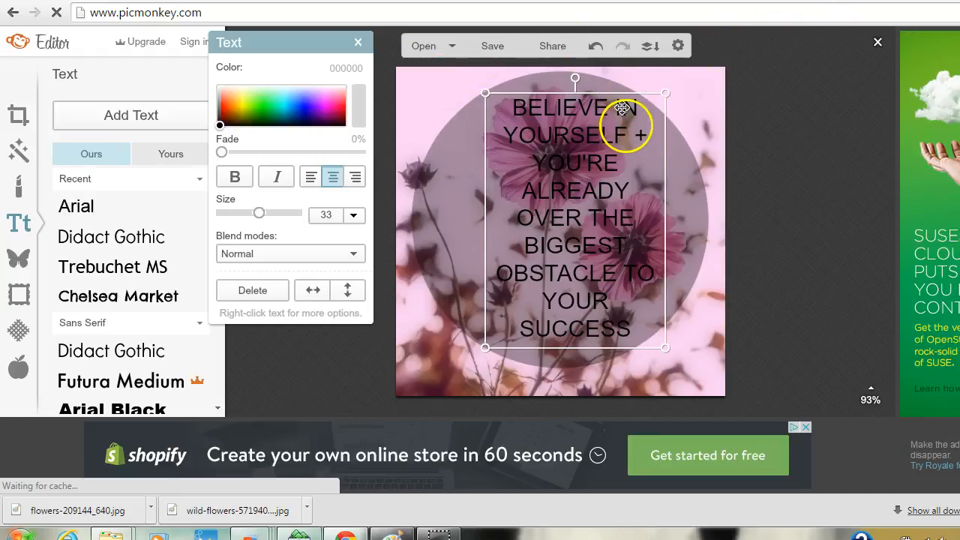
# - Widen the quote's text box so the quote wraps onto five lines and centre it over the dark circle
pyautogui.moveTo(597, 145); pyautogui.dragTo(579, 151)
pyautogui.moveTo(653, 211); pyautogui.dragTo(721, 210)
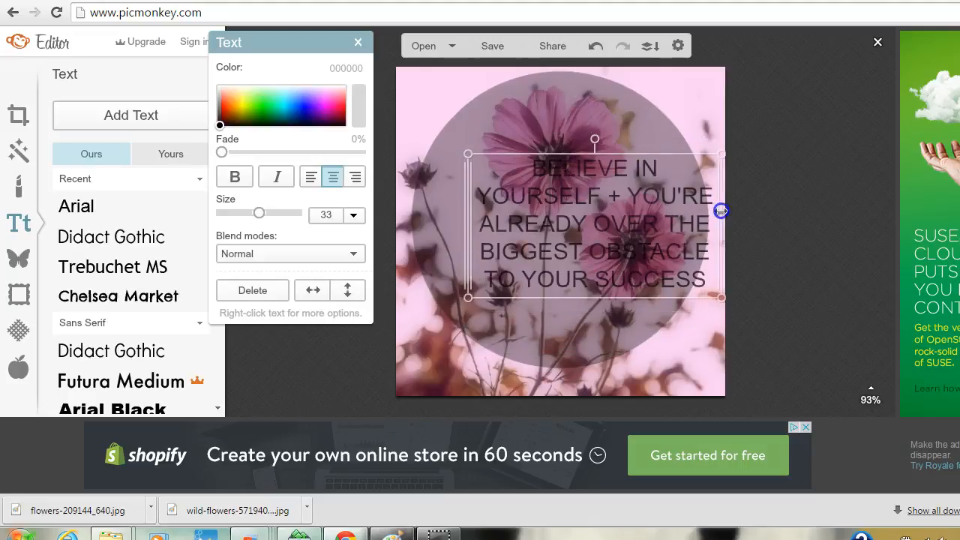
pyautogui.moveTo(615, 198); pyautogui.dragTo(580, 189)
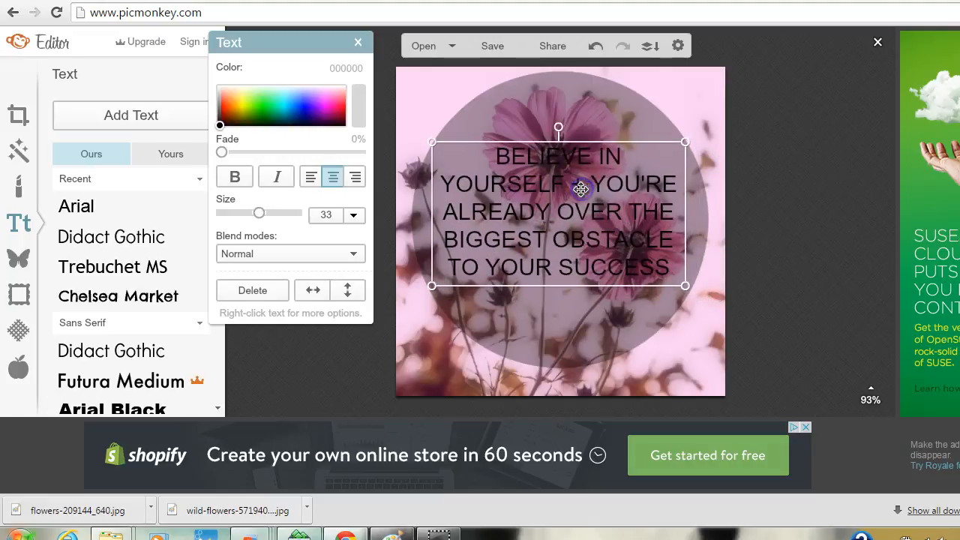
# - Change the whole quote's text color to white, FFFFFF, and deselect it
pyautogui.doubleClick(586, 203)
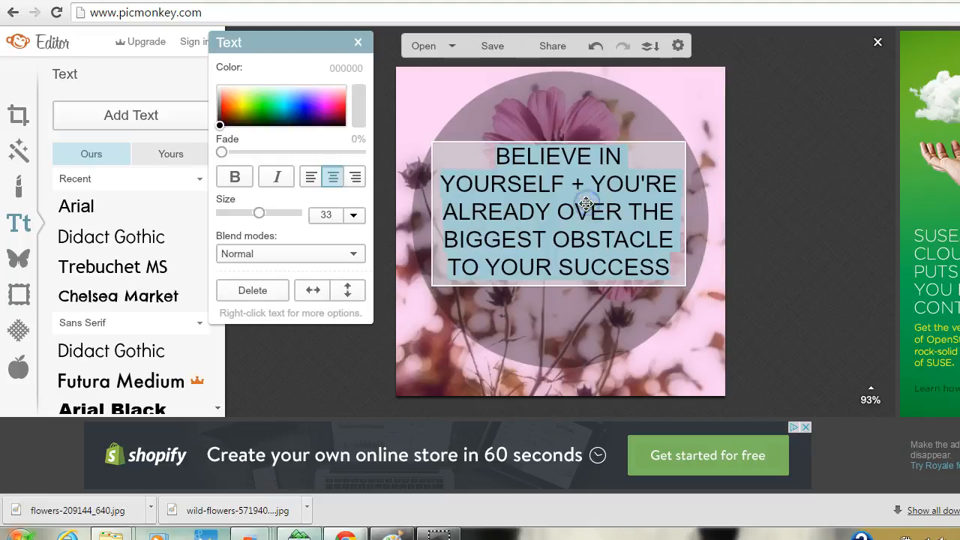
pyautogui.click(354, 68)
pyautogui.write('FFFFFF')
pyautogui.press('Return')
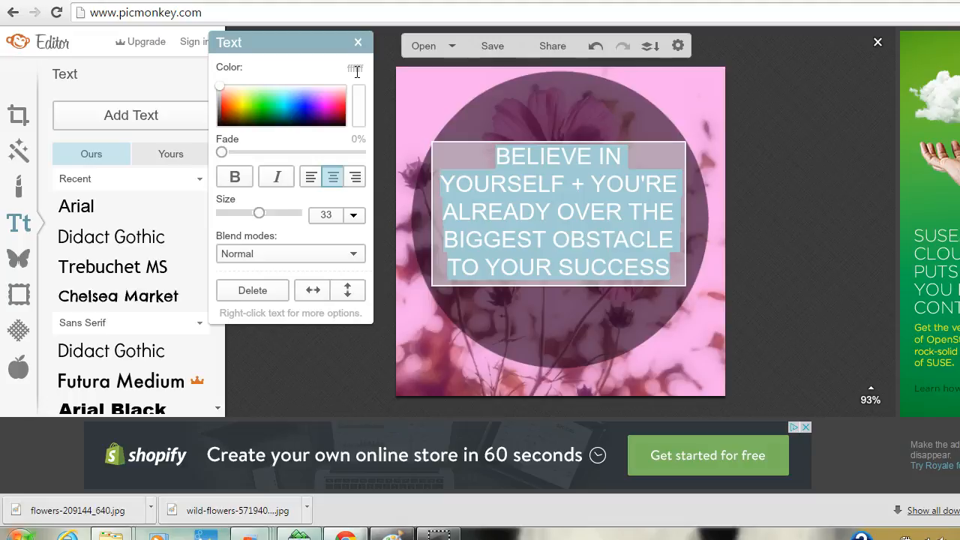
pyautogui.click(764, 129)
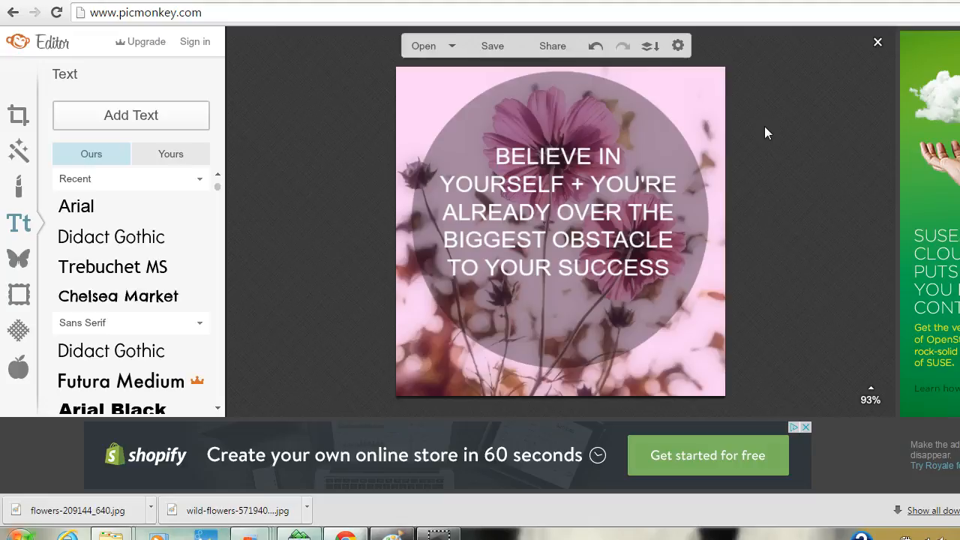
# - Add a second text box in the Didact Gothic font containing the blog's website address
pyautogui.click(99, 237)
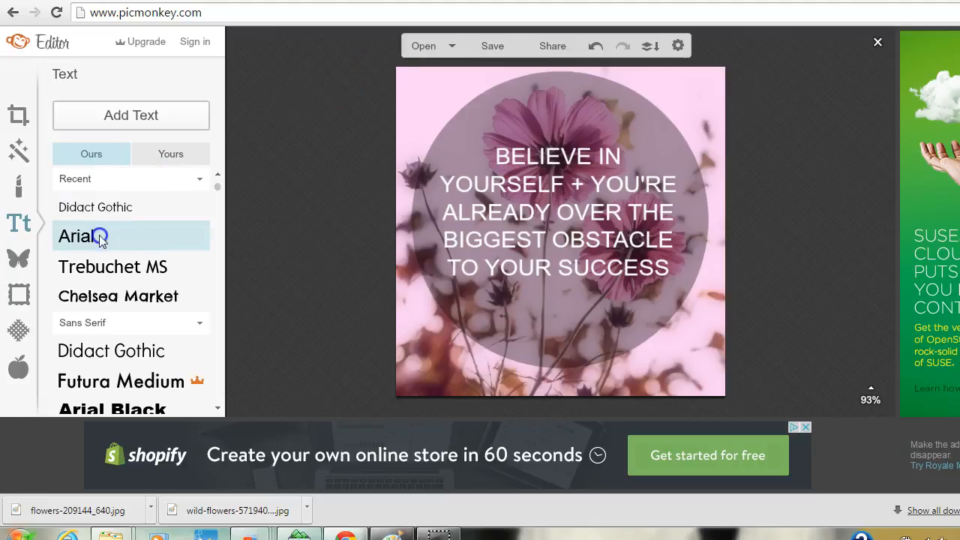
pyautogui.click(139, 113)
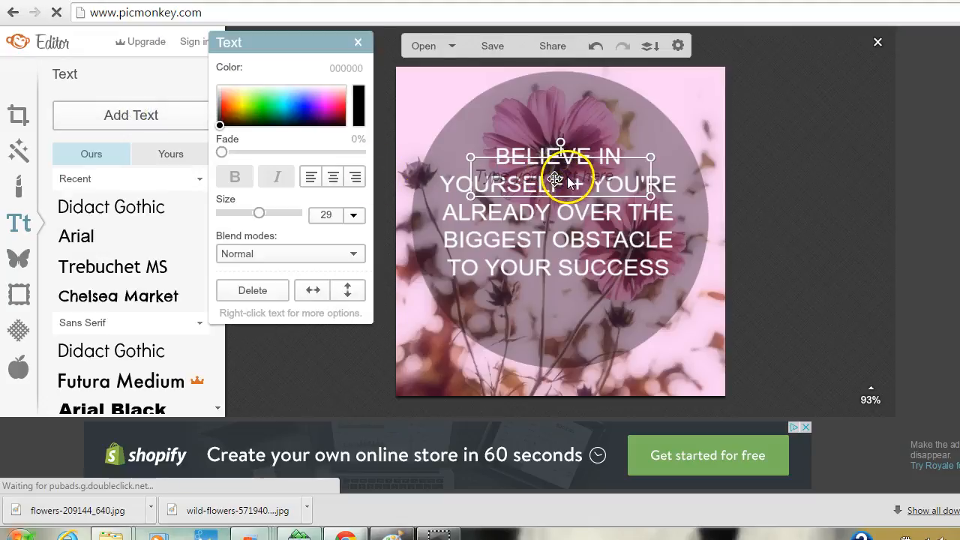
pyautogui.click(546, 177)
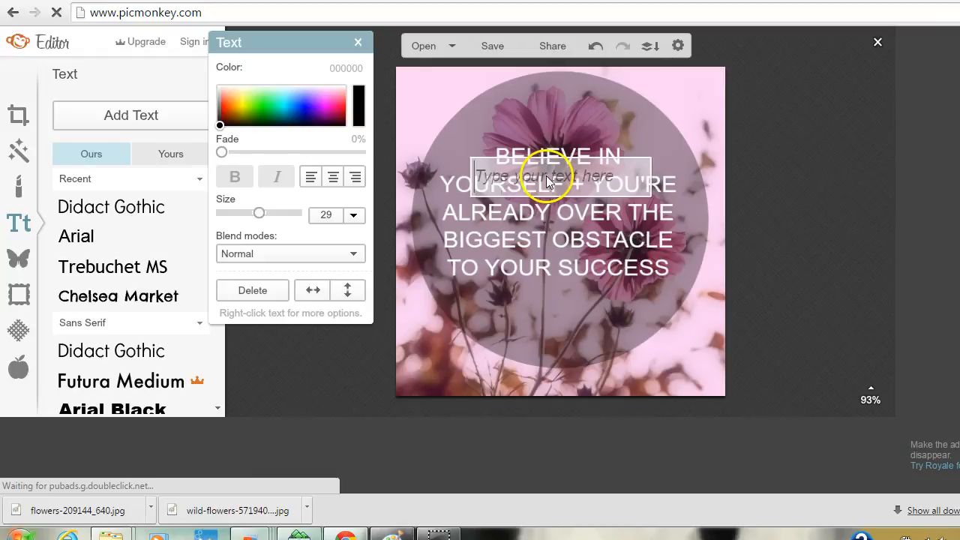
pyautogui.write('michle')
pyautogui.press('BackSpace')
pyautogui.press('BackSpace')
pyautogui.write('ellesatanach.')
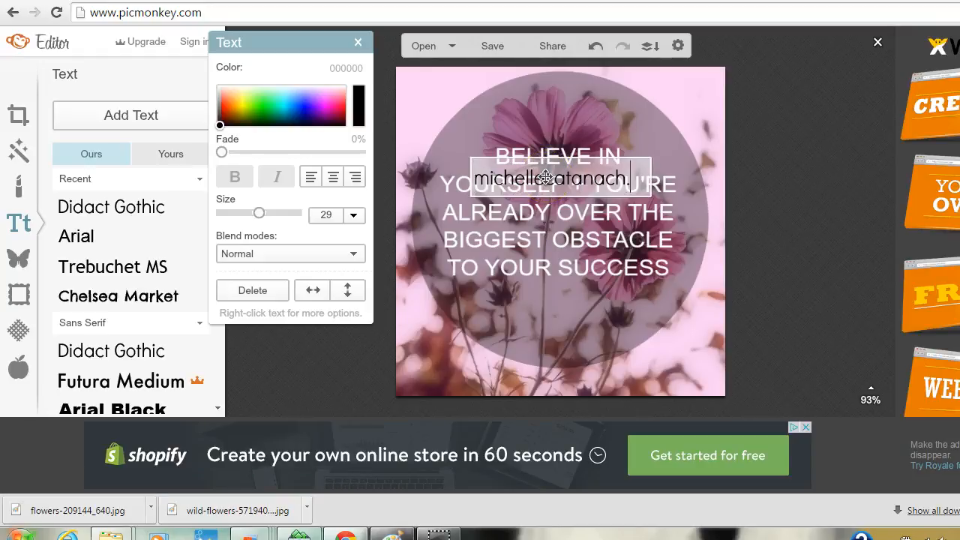
pyautogui.write('com')
# - Widen the website address text box to fit one line and place it centred along the photo's bottom edge
pyautogui.click(653, 174)
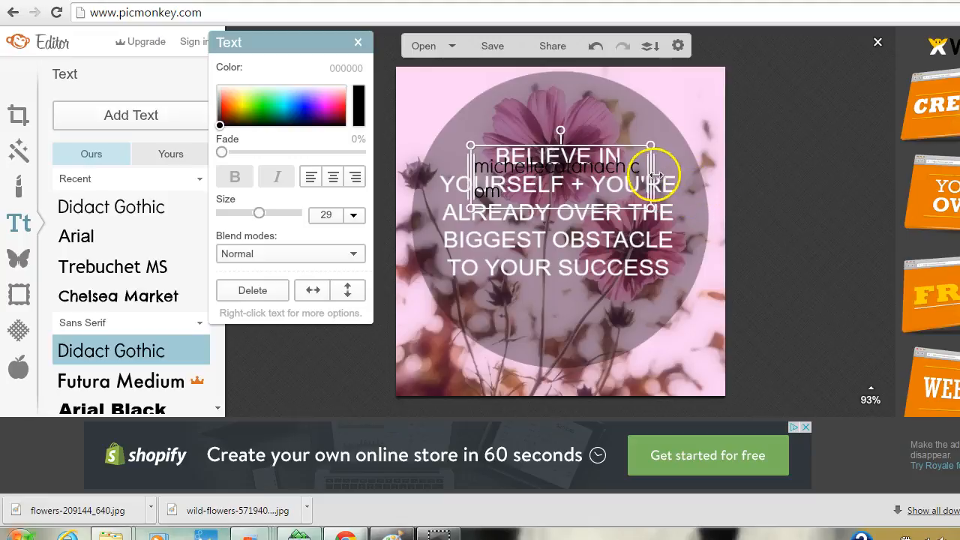
pyautogui.moveTo(654, 174); pyautogui.dragTo(620, 391)
pyautogui.click(618, 386)
pyautogui.click(776, 291)
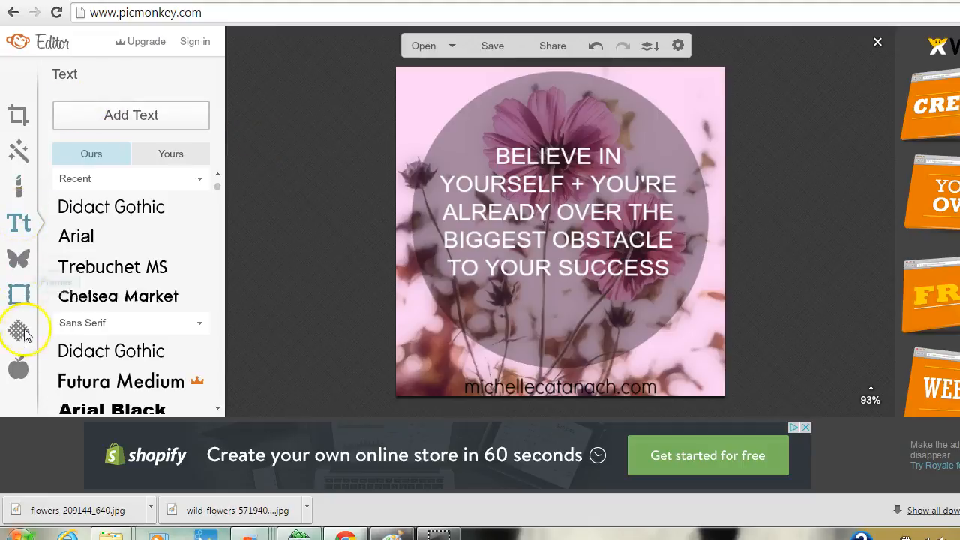
pyautogui.click(18, 190)
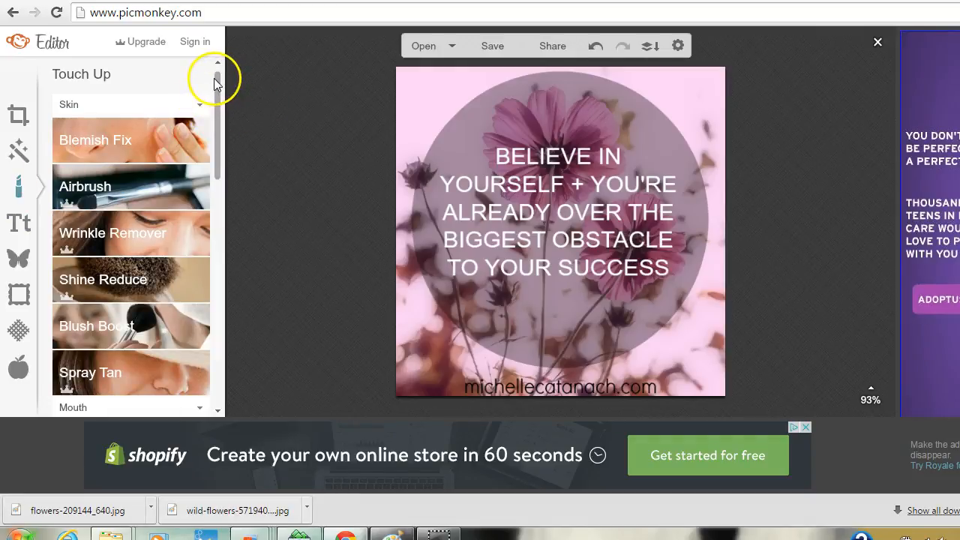
pyautogui.moveTo(216, 81)
pyautogui.mouseDown()
pyautogui.moveTo(216, 318)
pyautogui.moveTo(220, 58)
pyautogui.mouseUp()
# - Preview the Rounded Corners and Simple Edge frames on the quote image, cancelling each without applying it
pyautogui.click(22, 301)
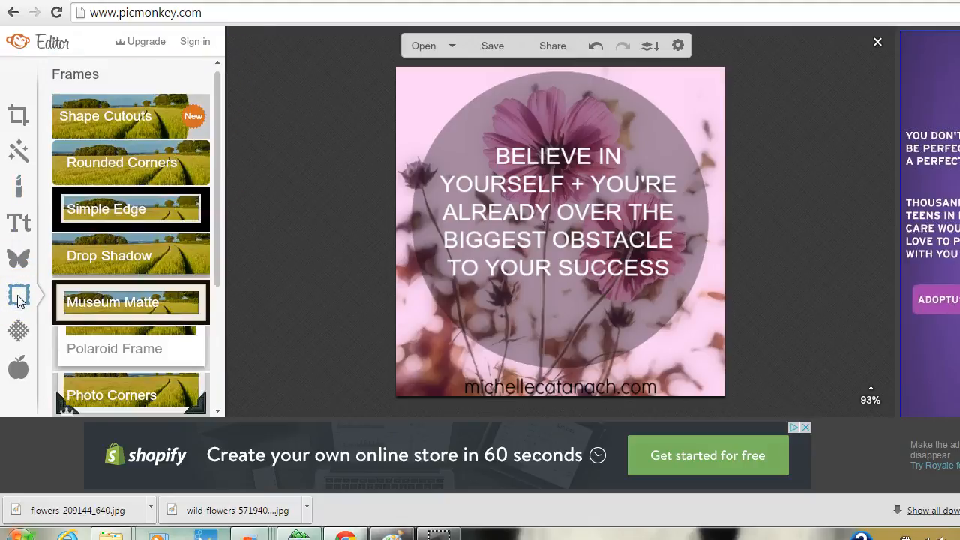
pyautogui.click(132, 168)
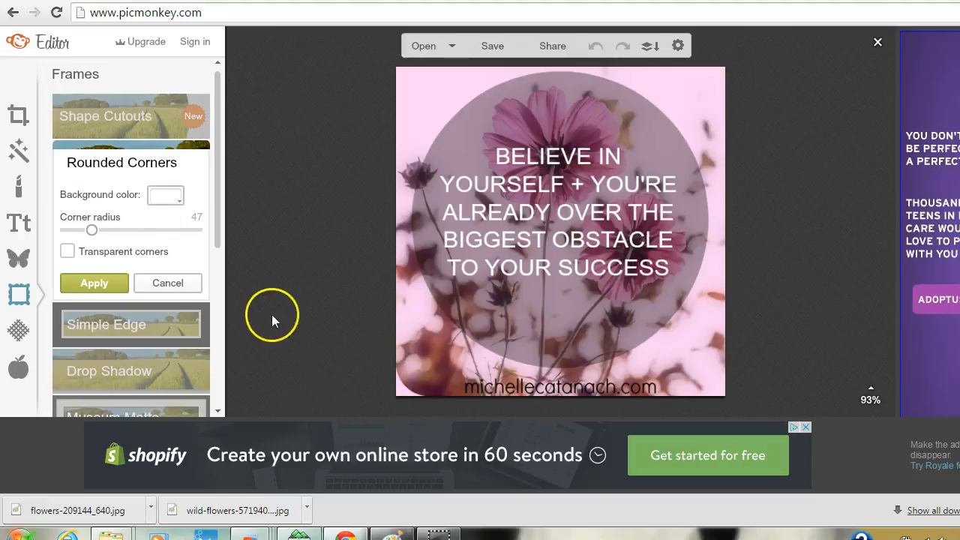
pyautogui.click(163, 285)
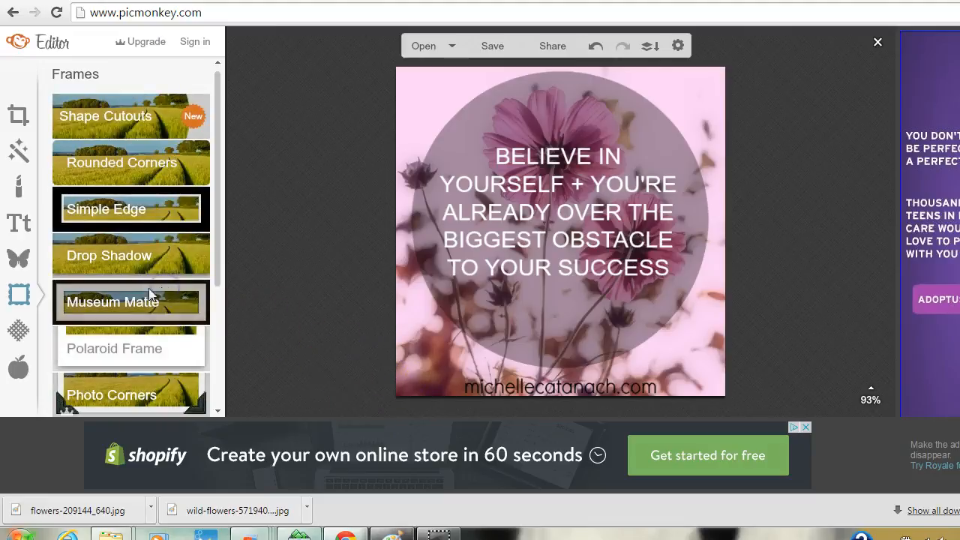
pyautogui.click(131, 210)
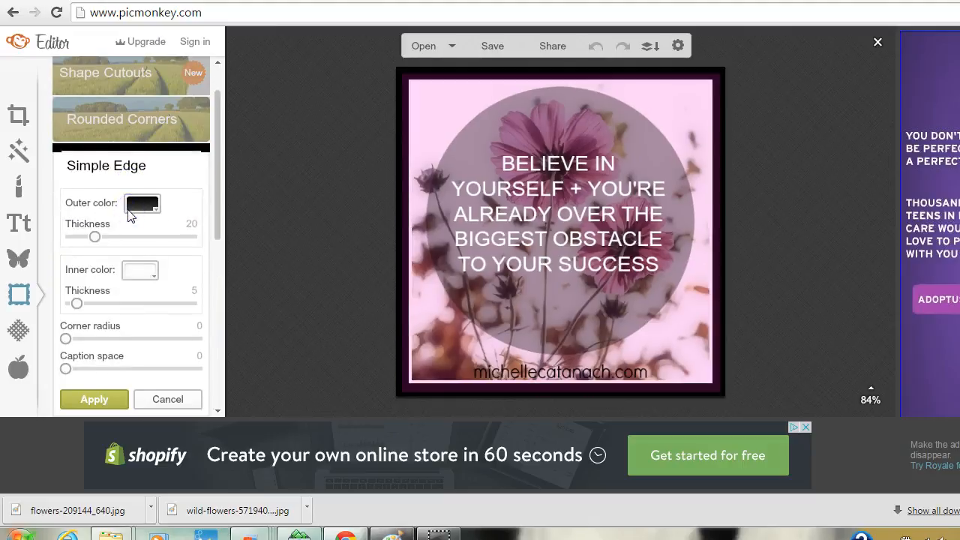
pyautogui.click(166, 400)
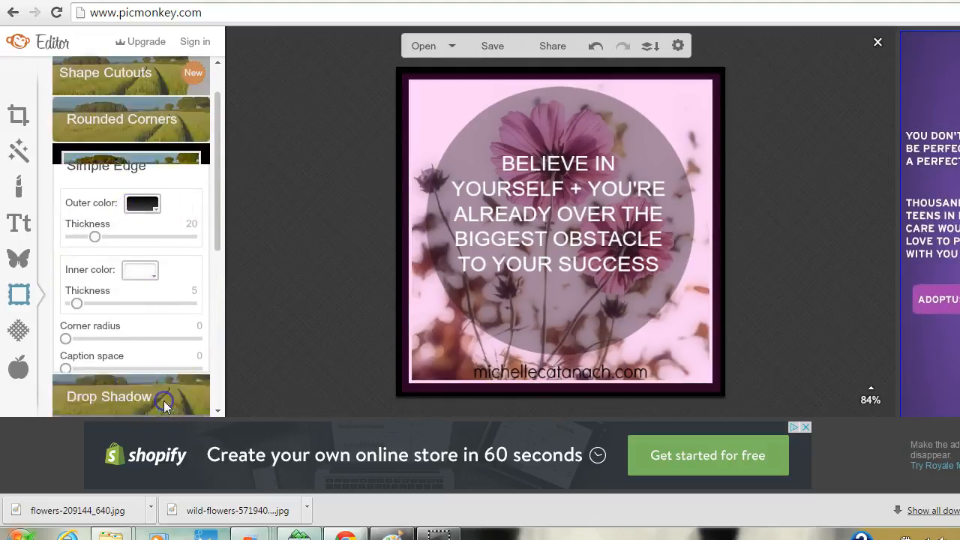
# - Preview the Light Trails and Metal textures on the quote image, cancelling each without applying it
pyautogui.click(19, 332)
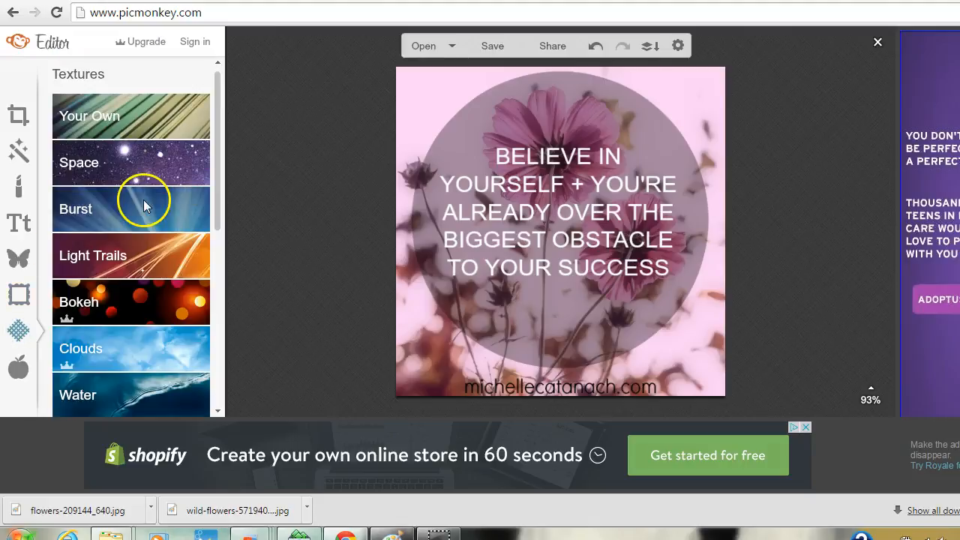
pyautogui.click(121, 247)
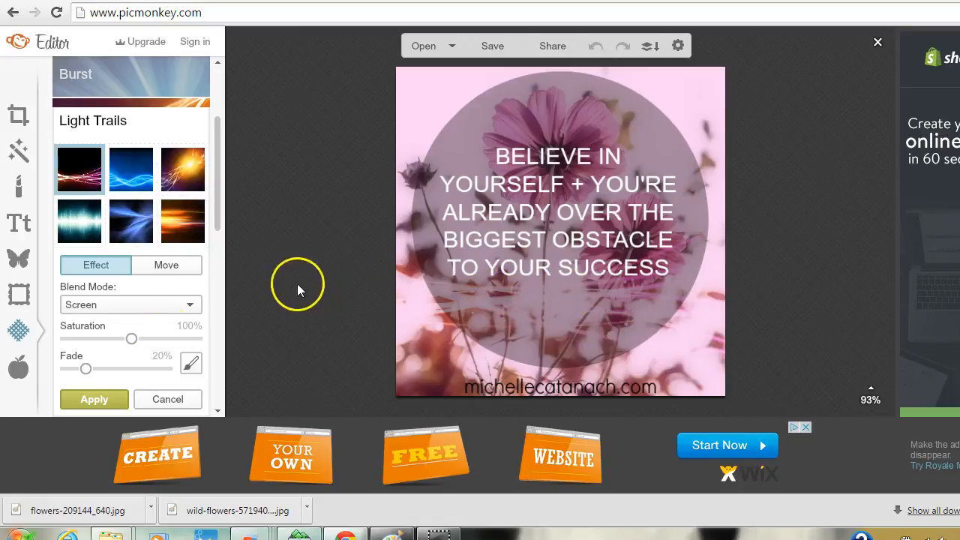
pyautogui.click(163, 400)
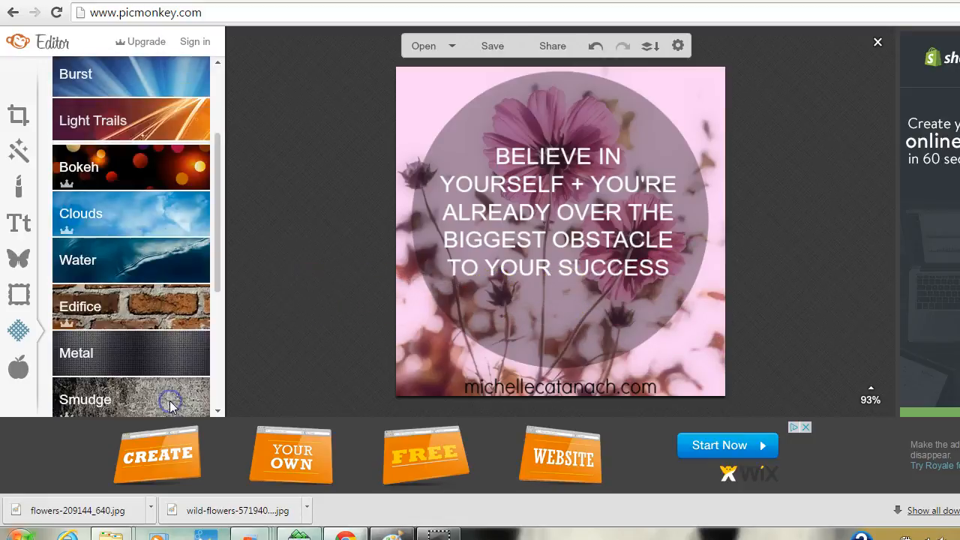
pyautogui.click(153, 342)
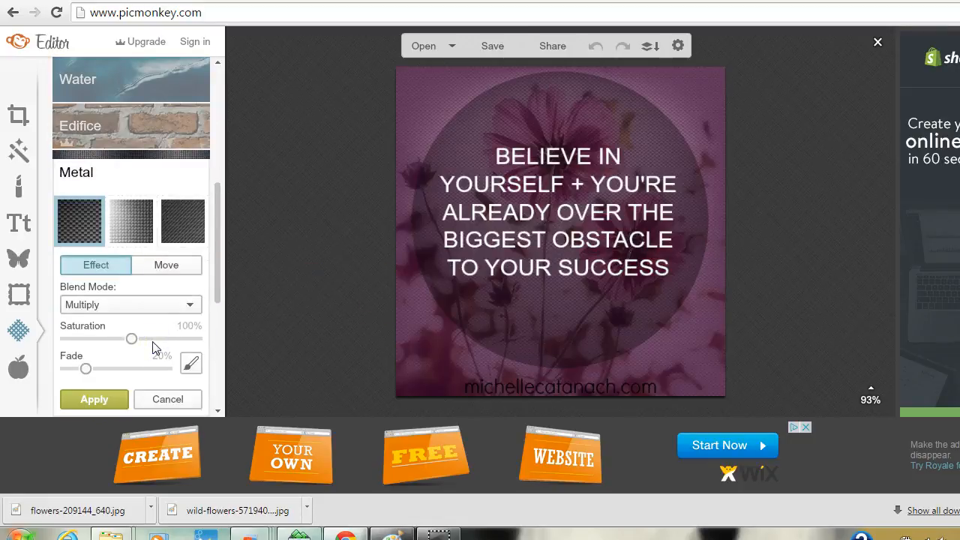
pyautogui.click(165, 399)
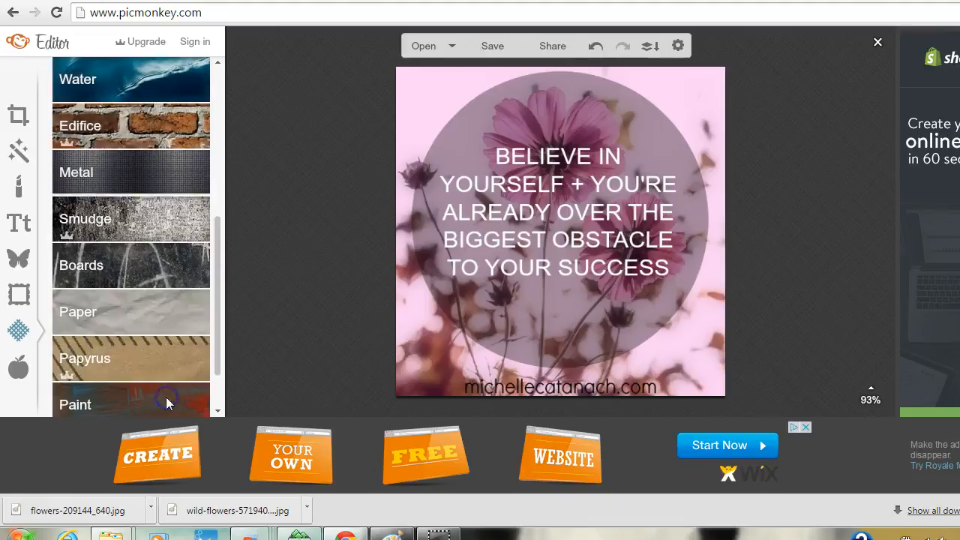
# - Preview the Papyrus texture on the quote image, check its Royale notice, and cancel the texture
pyautogui.moveTo(216, 239); pyautogui.dragTo(218, 291)
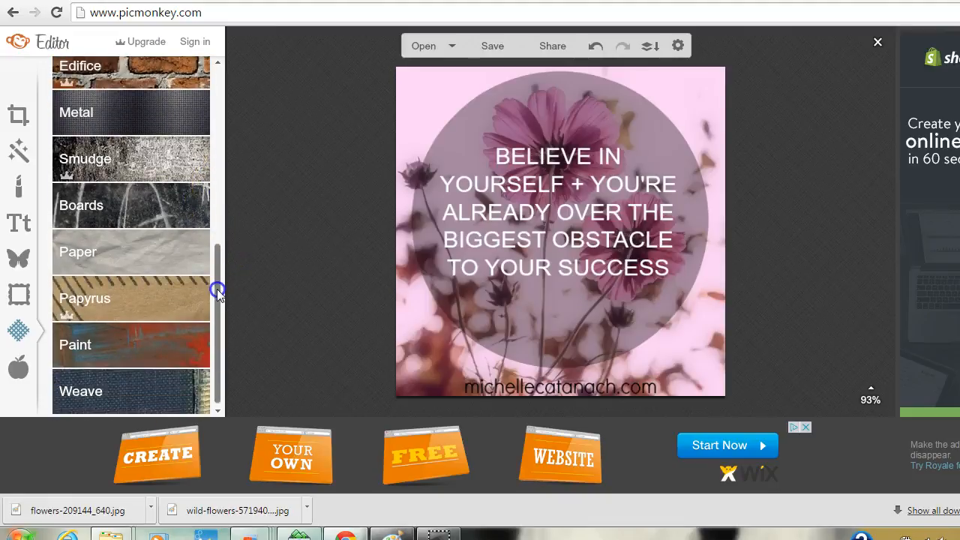
pyautogui.click(105, 298)
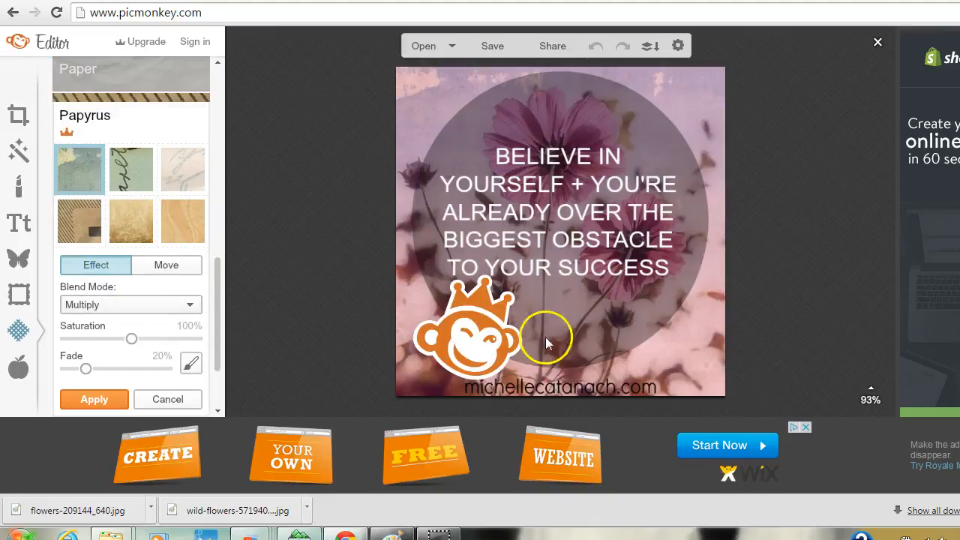
pyautogui.moveTo(480, 286)
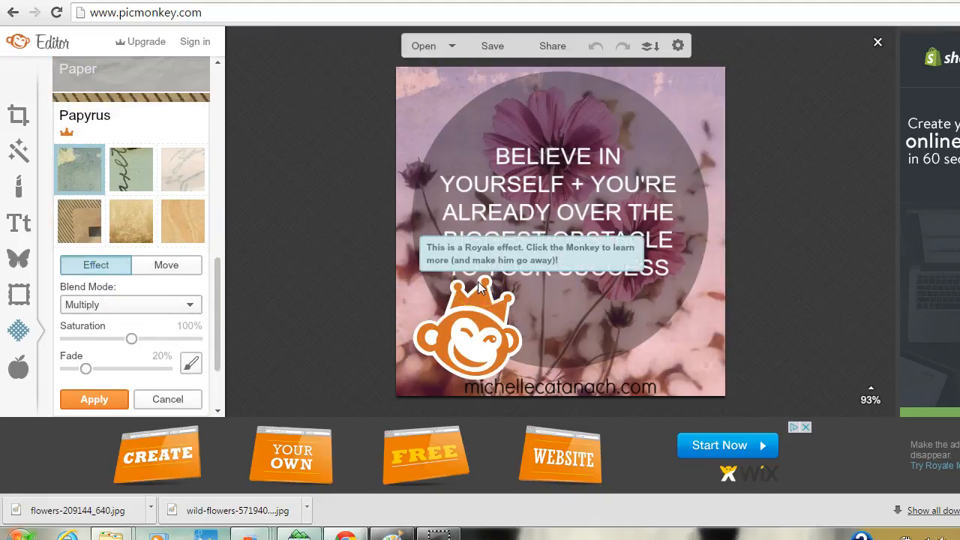
pyautogui.click(187, 399)
pyautogui.moveTo(218, 337); pyautogui.dragTo(218, 160)
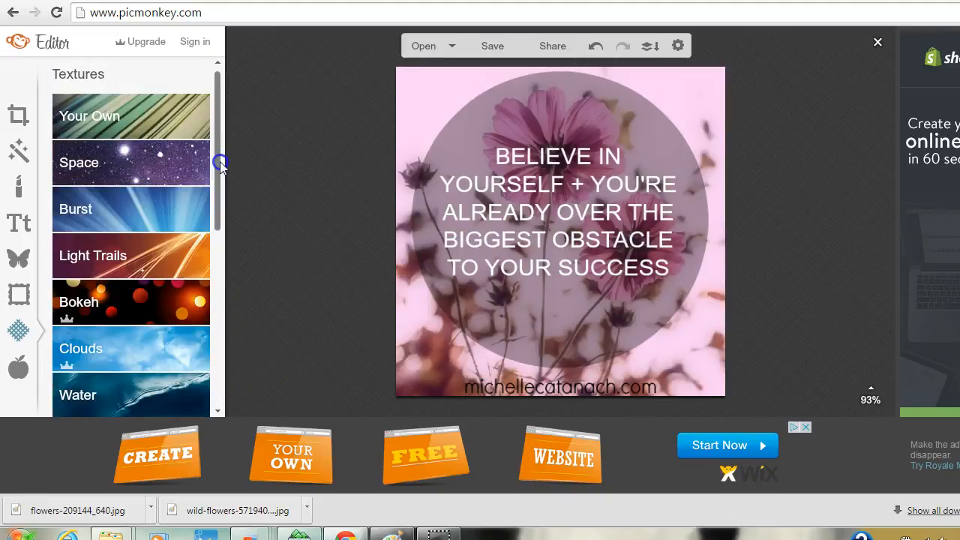